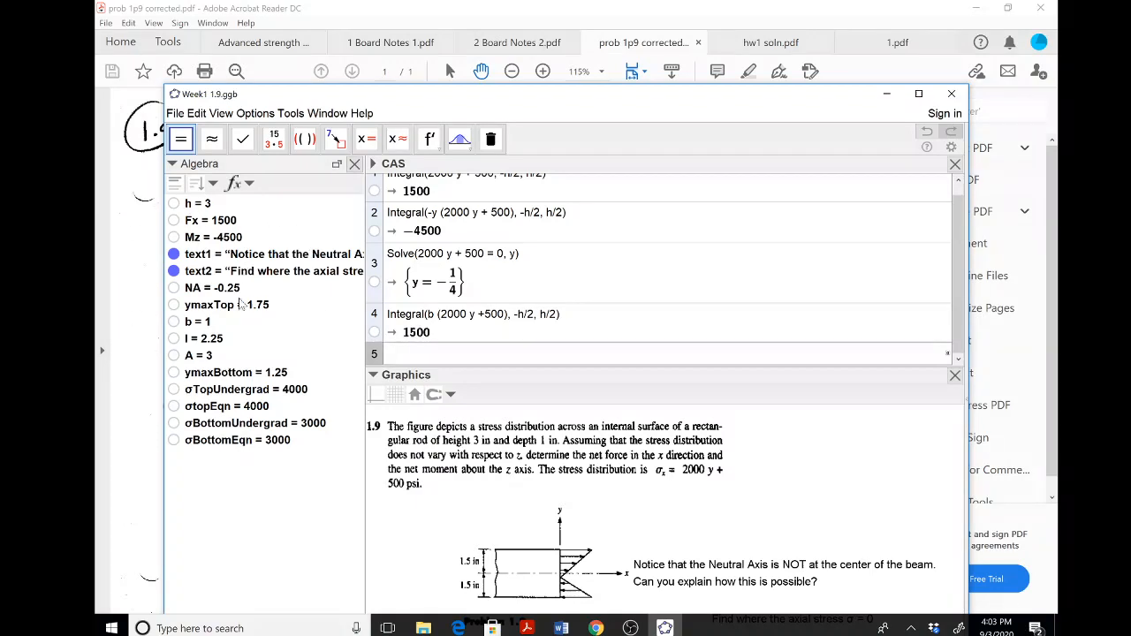
# Start a new blank file in GeoGebra and close its CAS view.
pyautogui.moveTo(253, 374)
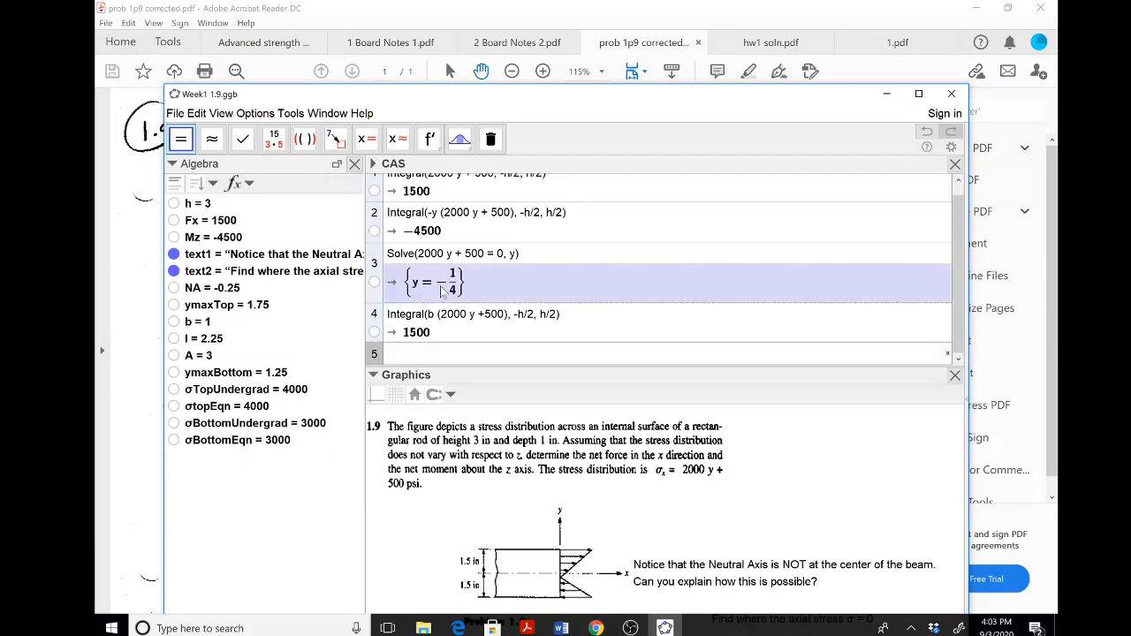
pyautogui.click(527, 629)
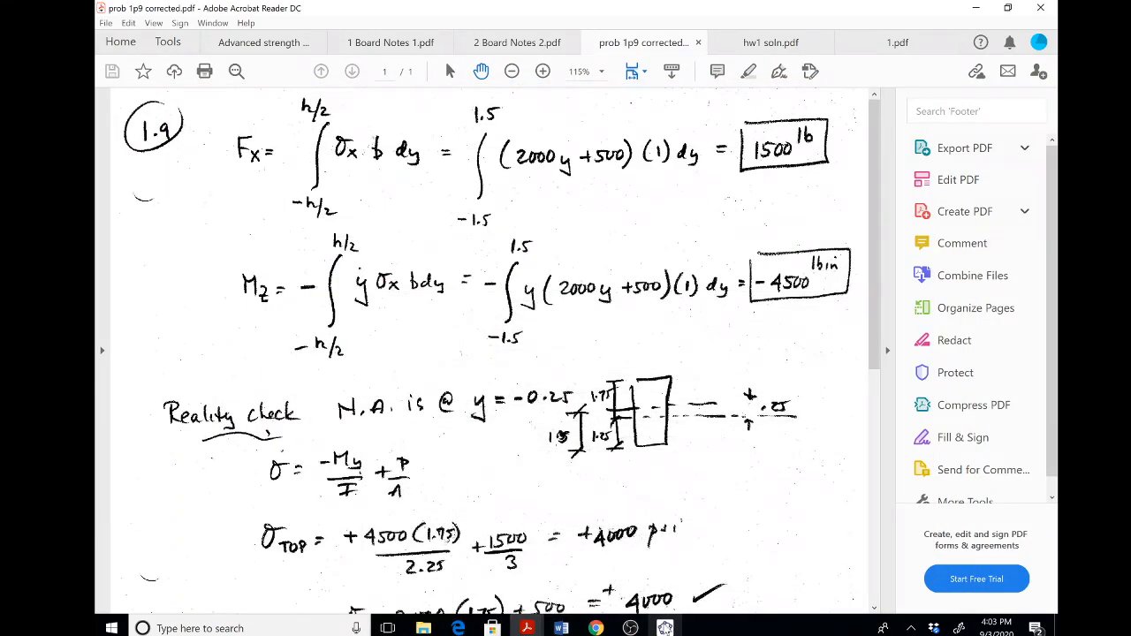
pyautogui.click(664, 628)
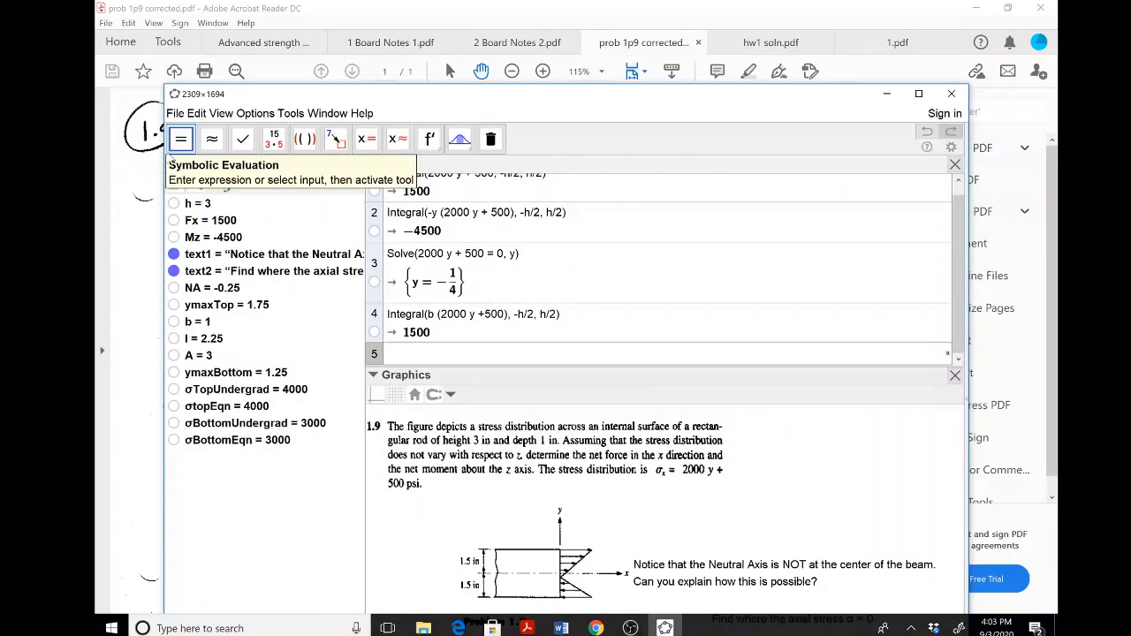
pyautogui.click(175, 113)
pyautogui.click(199, 132)
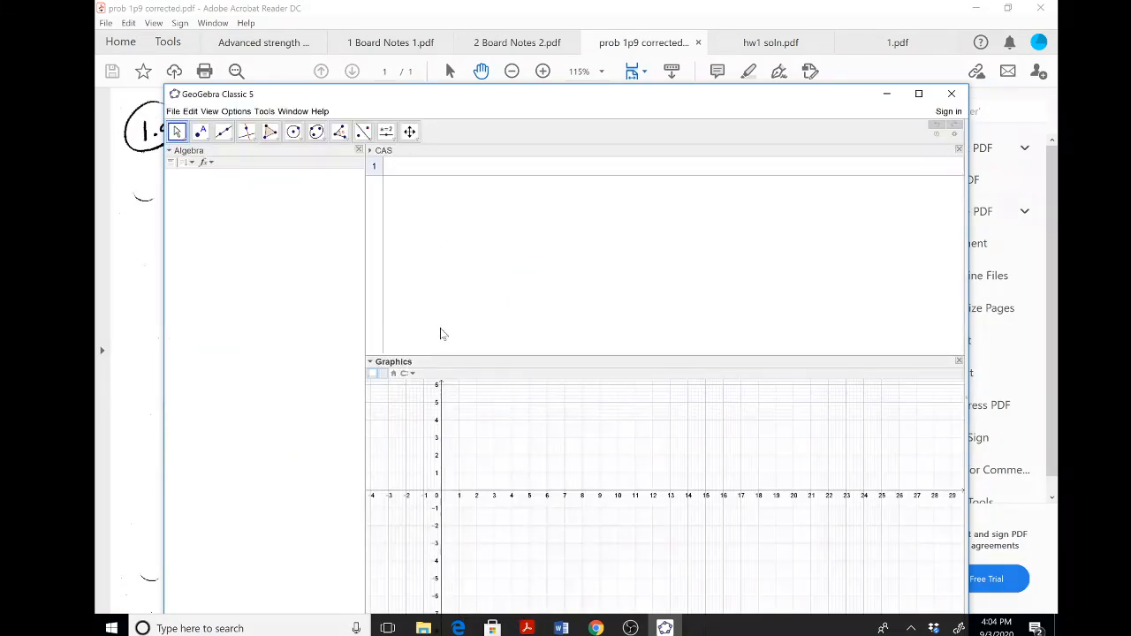
pyautogui.click(958, 149)
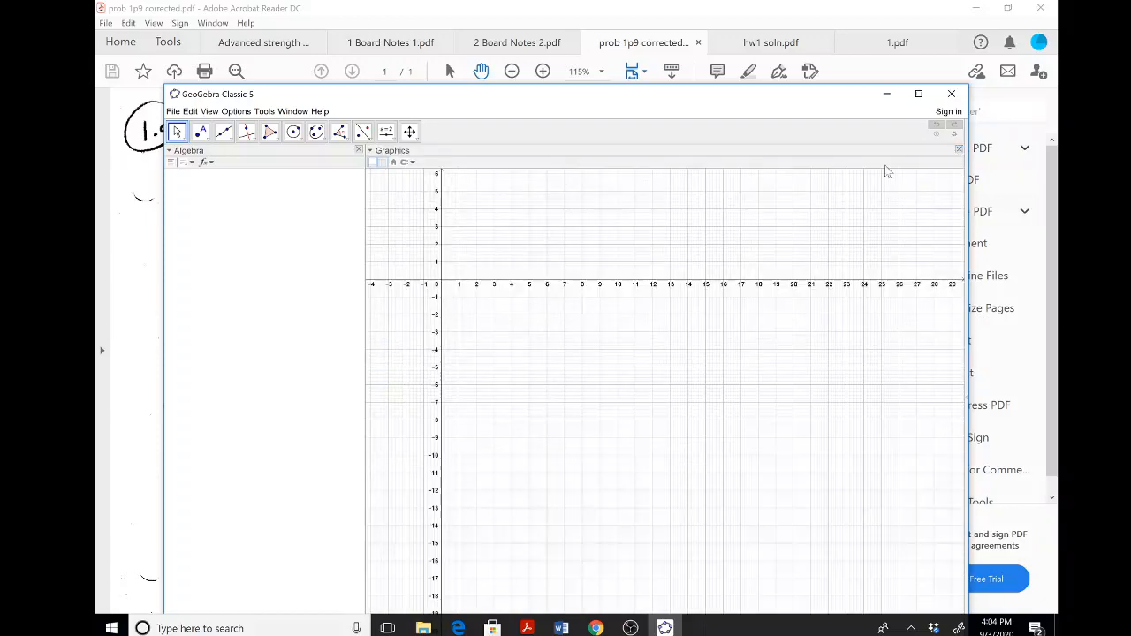
# Enlarge the font size of the GeoGebra interface.
pyautogui.click(235, 111)
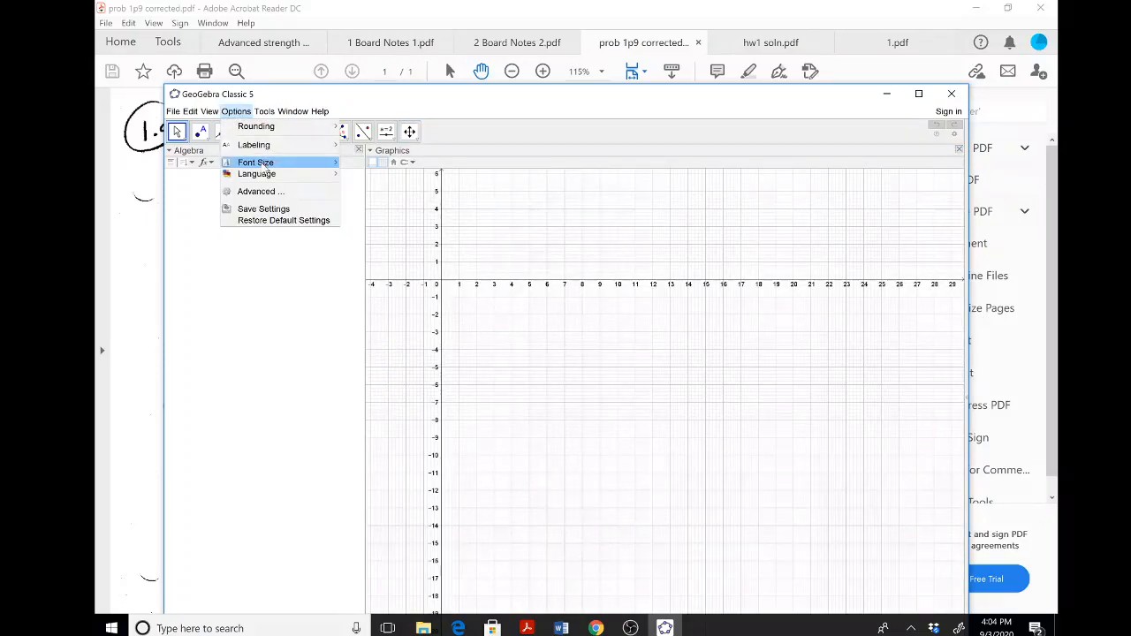
pyautogui.moveTo(262, 168)
pyautogui.click(365, 257)
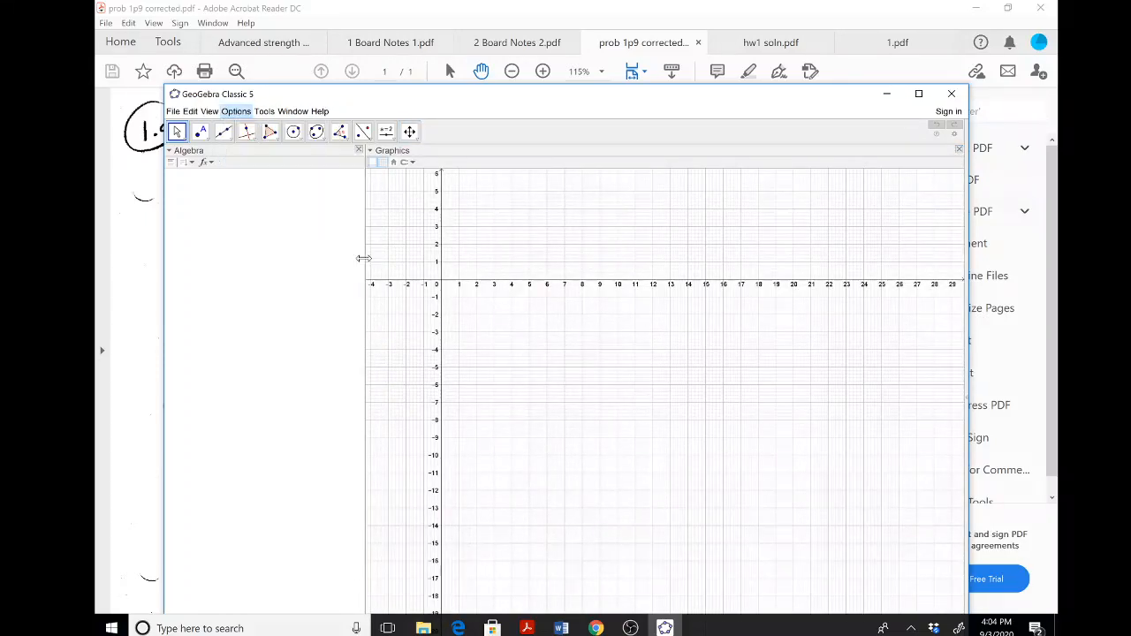
pyautogui.click(256, 113)
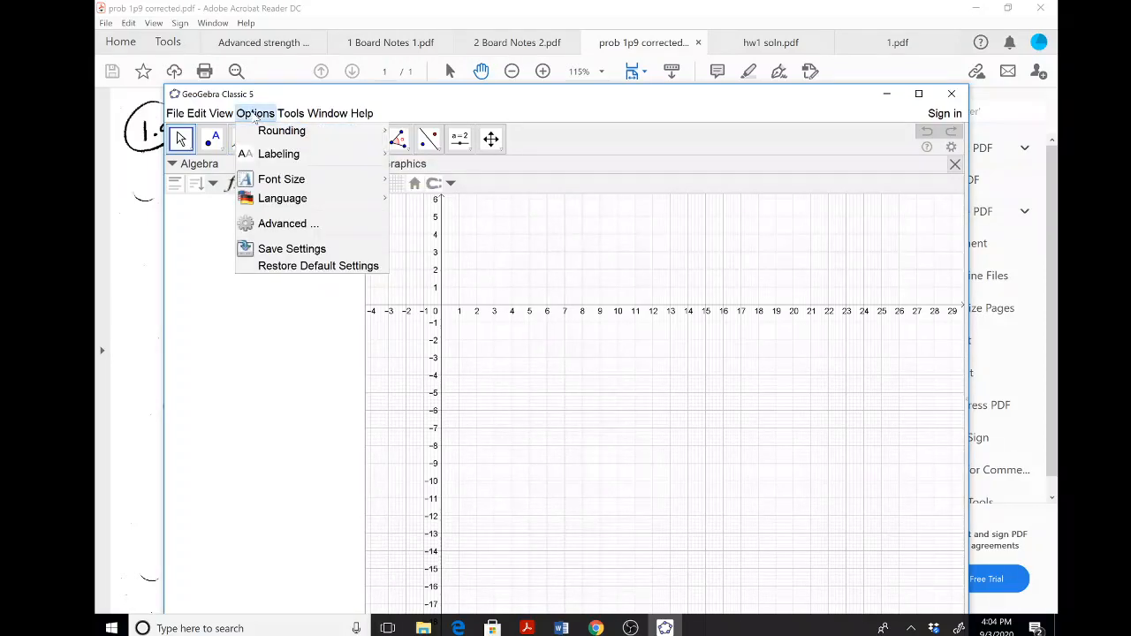
pyautogui.moveTo(280, 157)
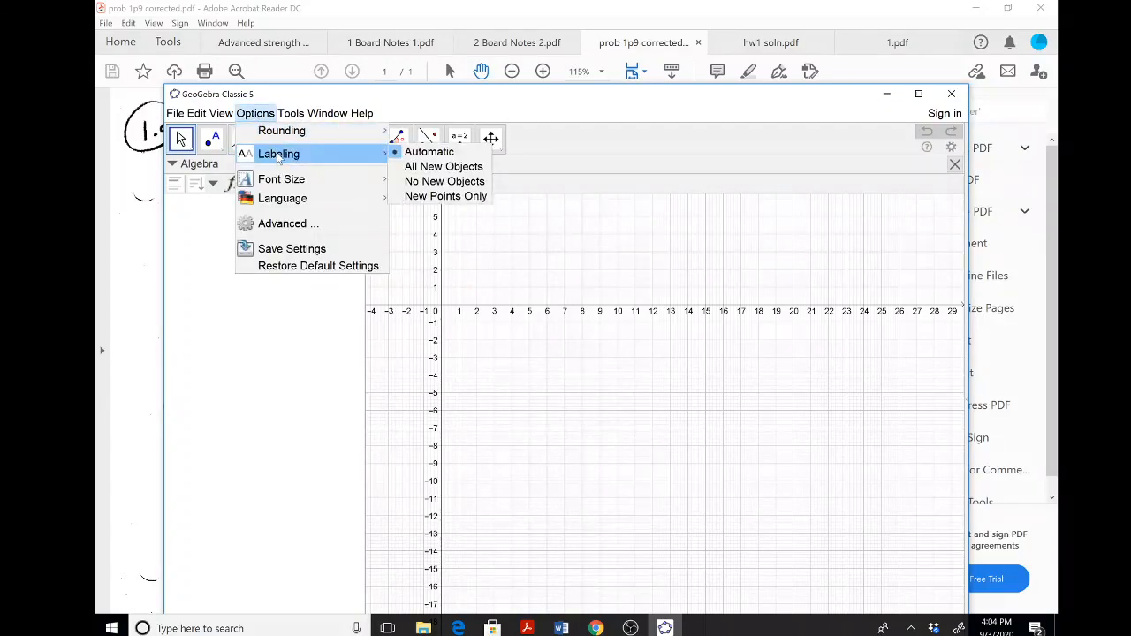
pyautogui.click(426, 183)
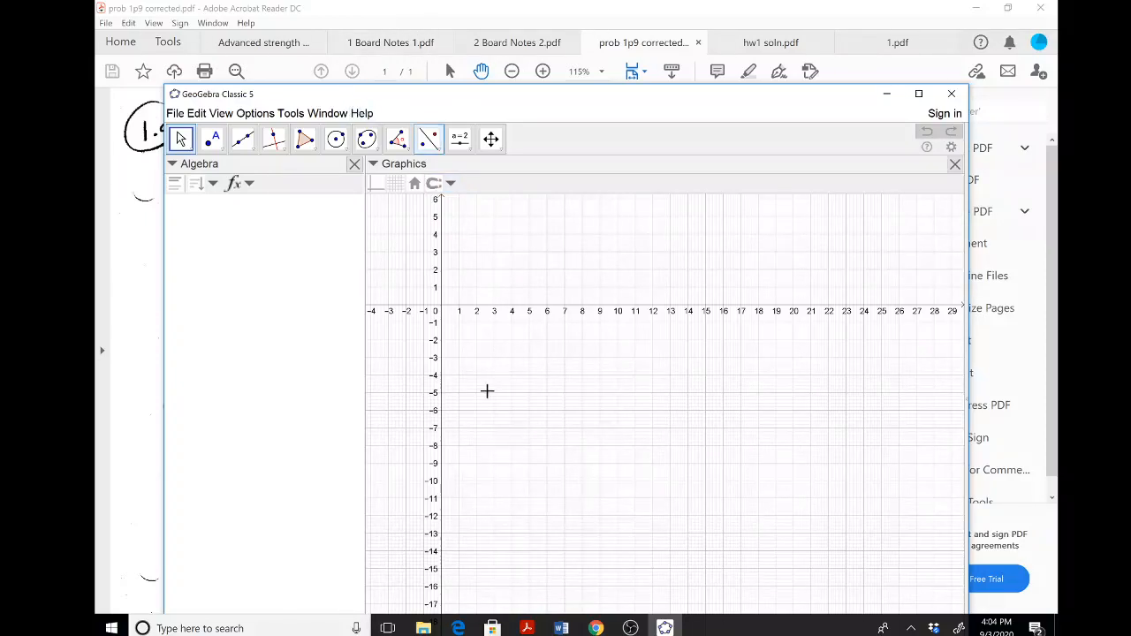
# Minimise the Acrobat Reader window and reposition the blank GeoGebra window so its input bar is visible.
pyautogui.click(663, 627)
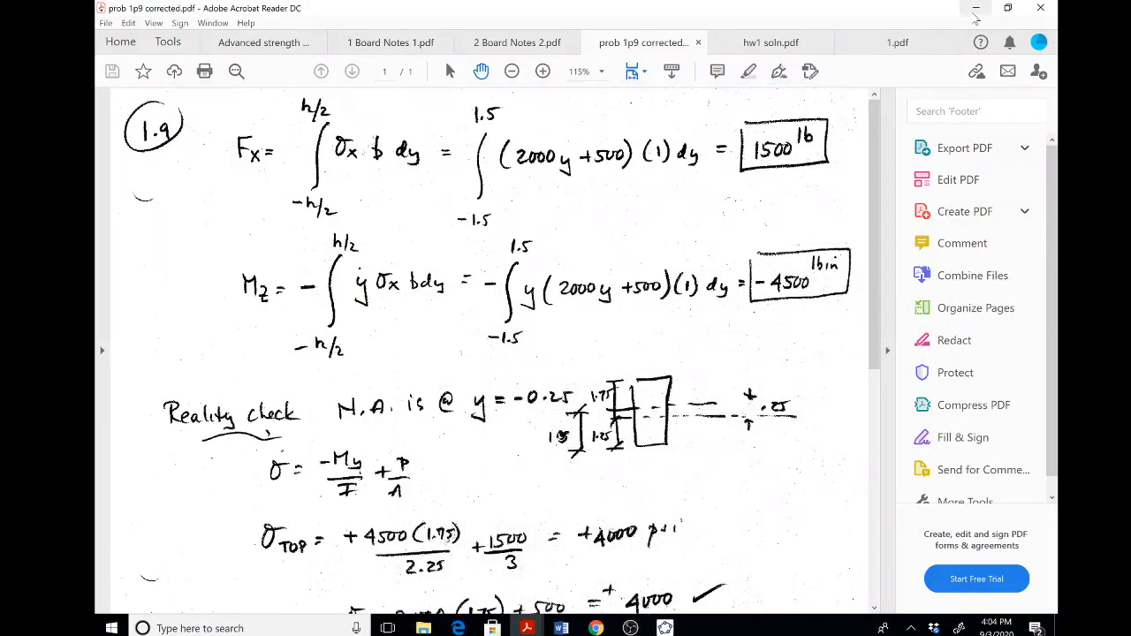
pyautogui.click(976, 7)
pyautogui.click(665, 627)
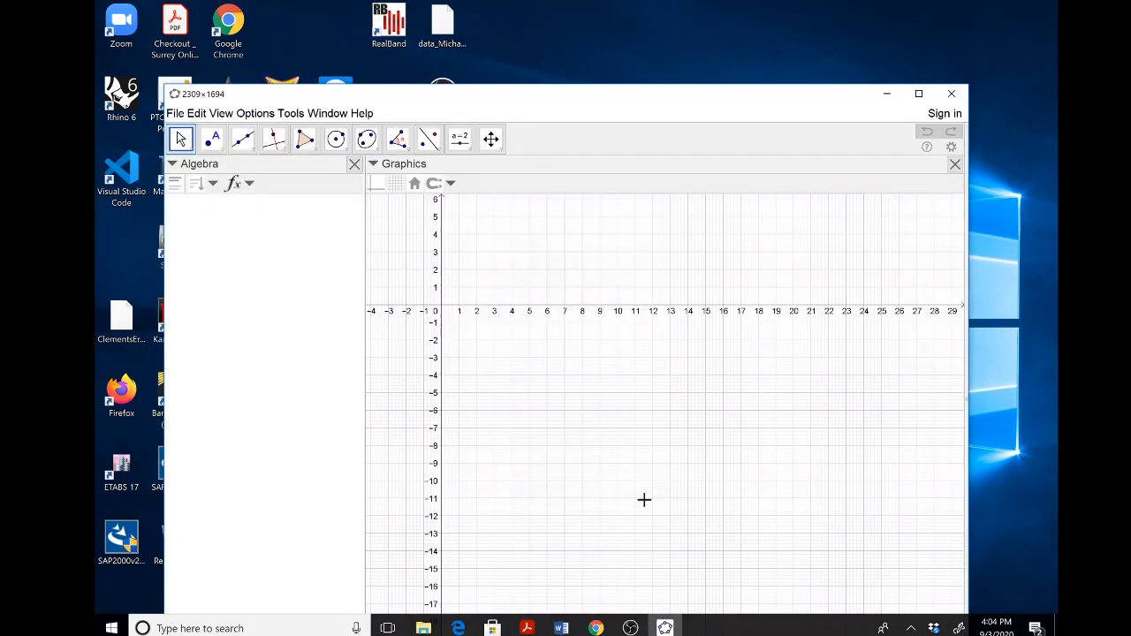
pyautogui.moveTo(521, 105); pyautogui.dragTo(424, 55)
pyautogui.click(665, 627)
pyautogui.click(665, 628)
pyautogui.moveTo(309, 51); pyautogui.dragTo(352, 41)
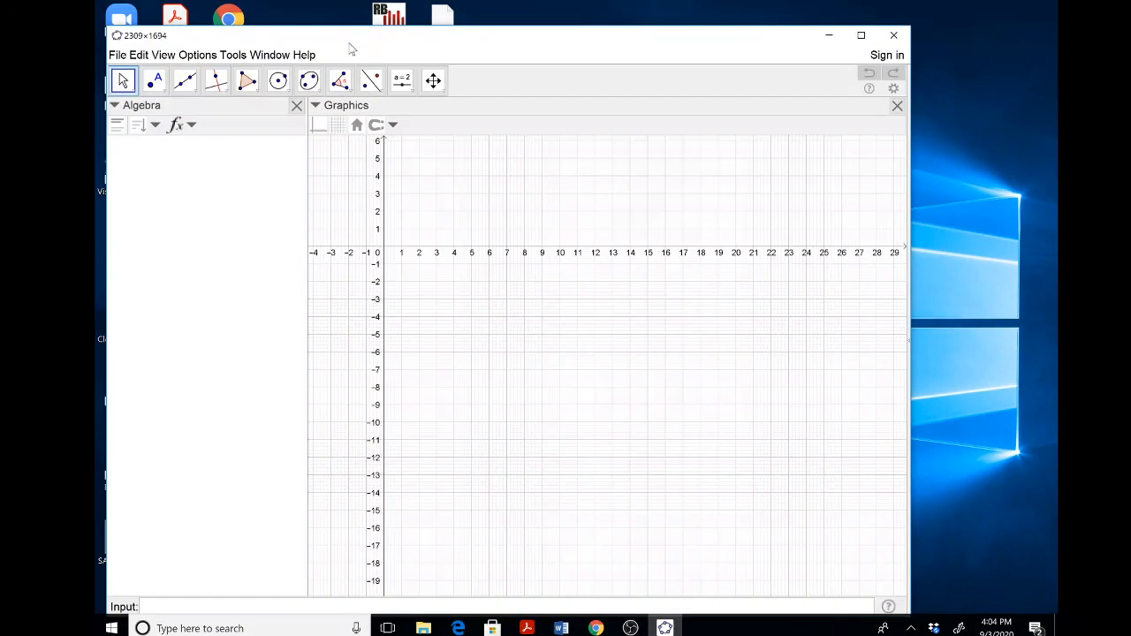
# Search Windows for GeoGebra and open the recent file Week1 1.9.ggb in a second window.
pyautogui.click(235, 628)
pyautogui.write('geob')
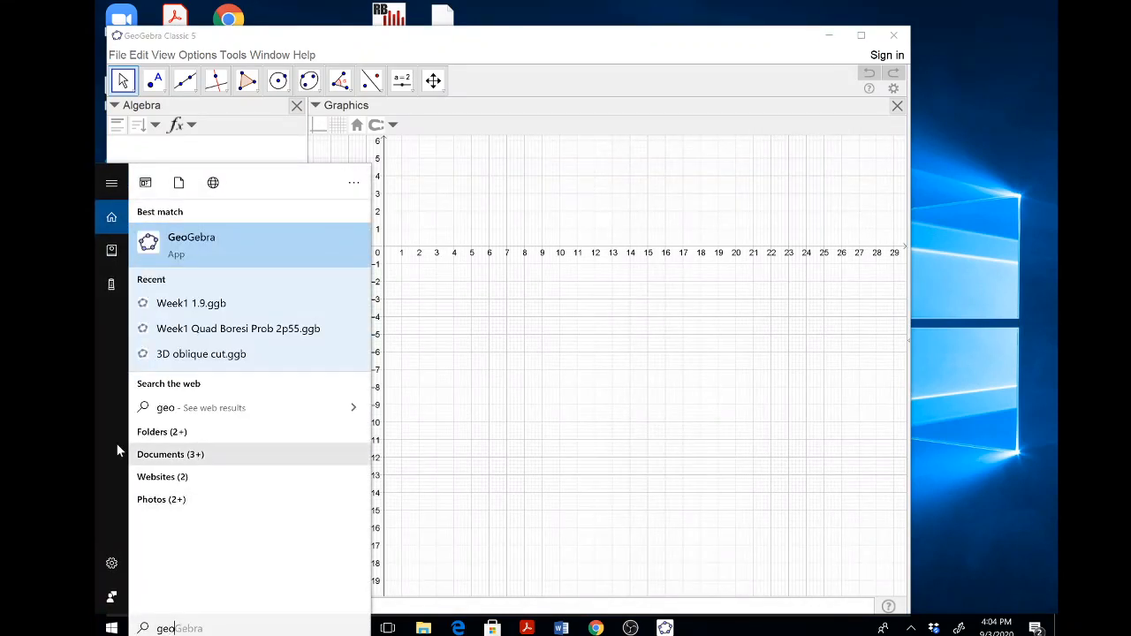
pyautogui.click(198, 312)
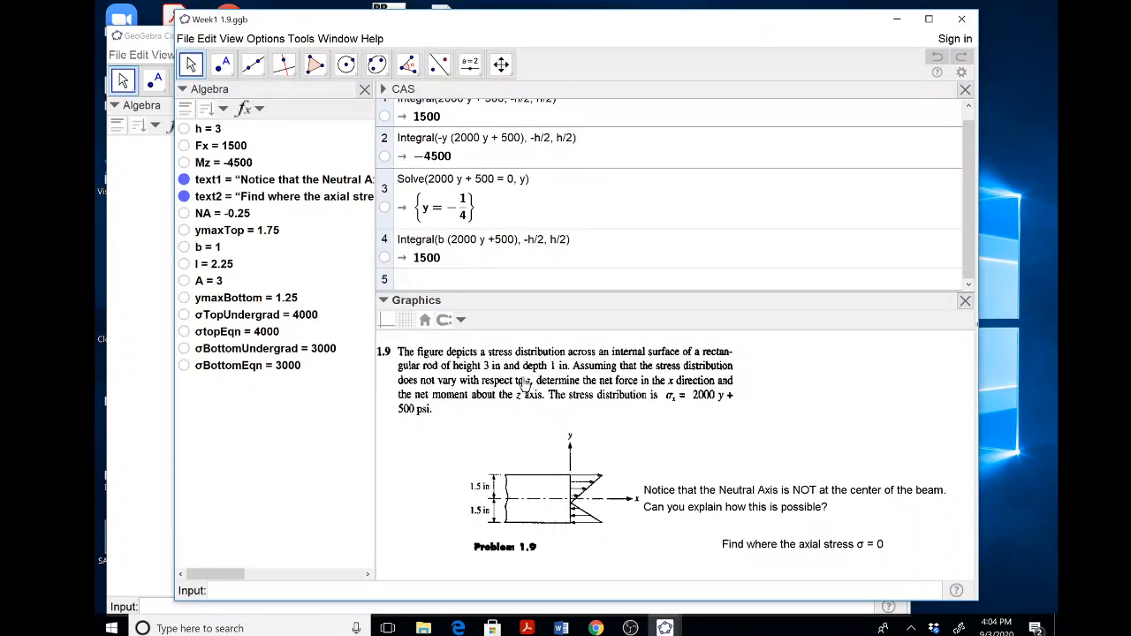
# Define b = 1 and h = 3 in the blank file, checking the rod's height in Week1 1.9.ggb.
pyautogui.click(149, 205)
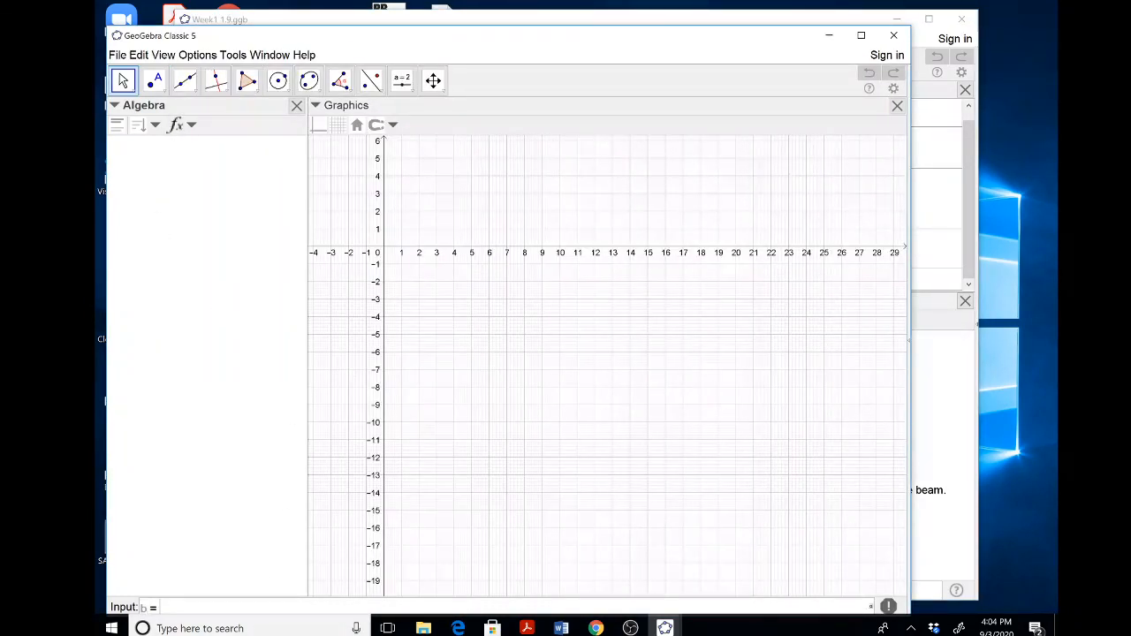
pyautogui.write('1')
pyautogui.press('Return')
pyautogui.write('h')
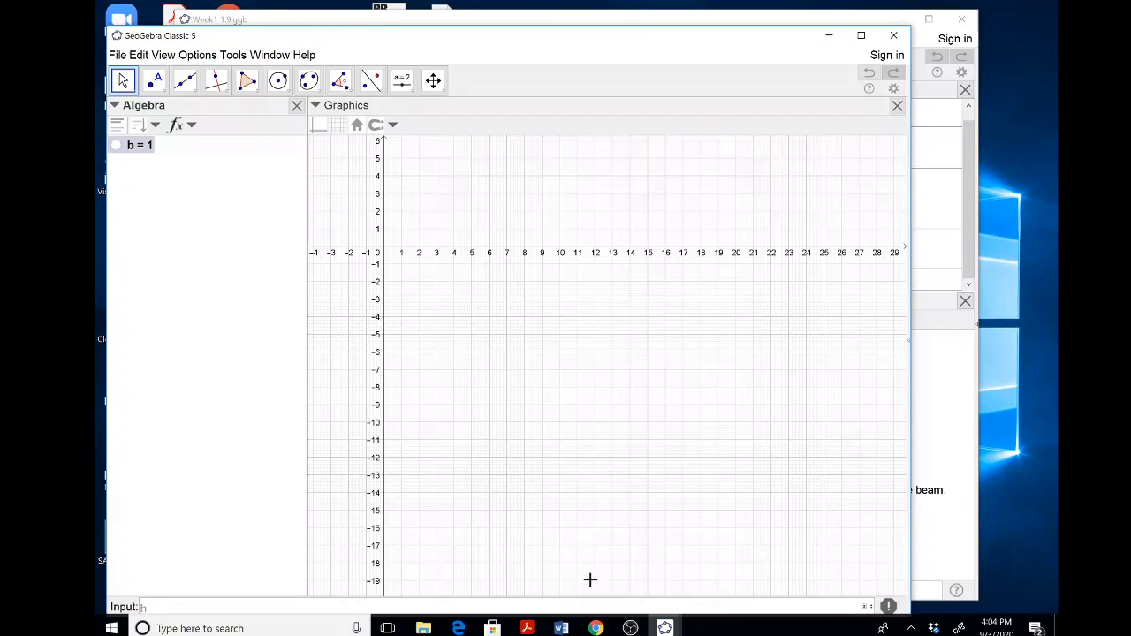
pyautogui.click(941, 440)
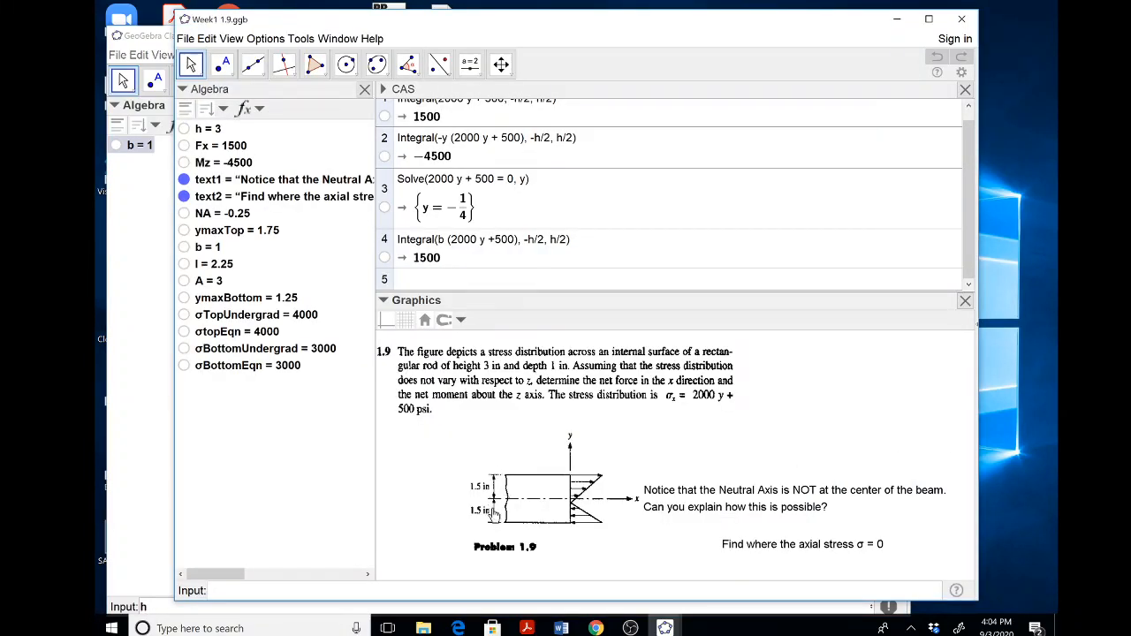
pyautogui.click(896, 19)
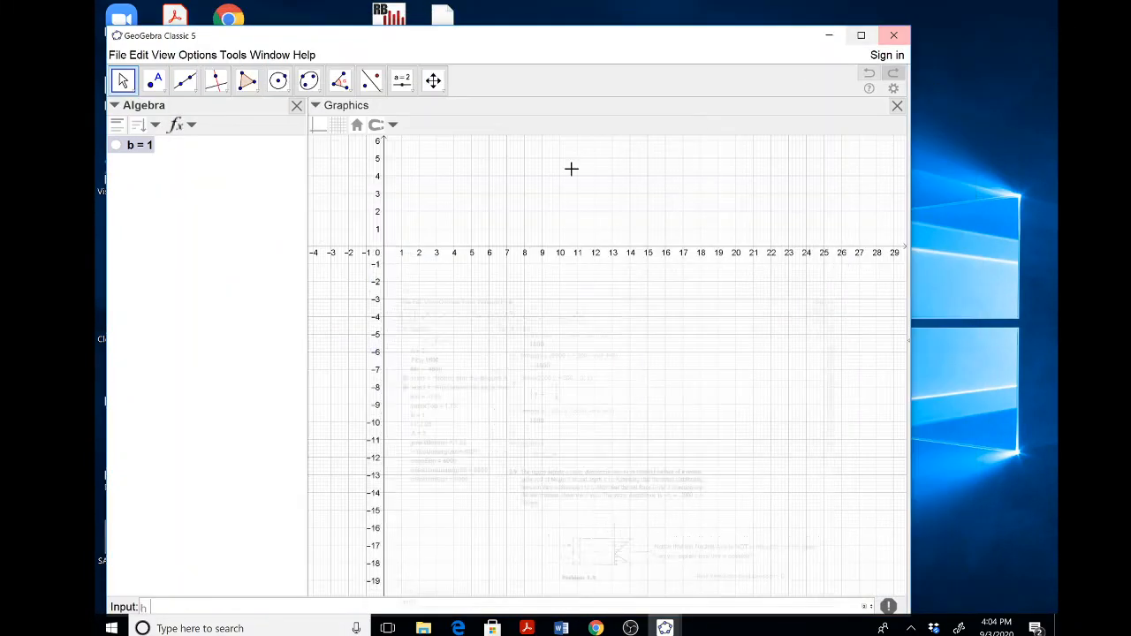
pyautogui.write('h = 3')
pyautogui.press('Return')
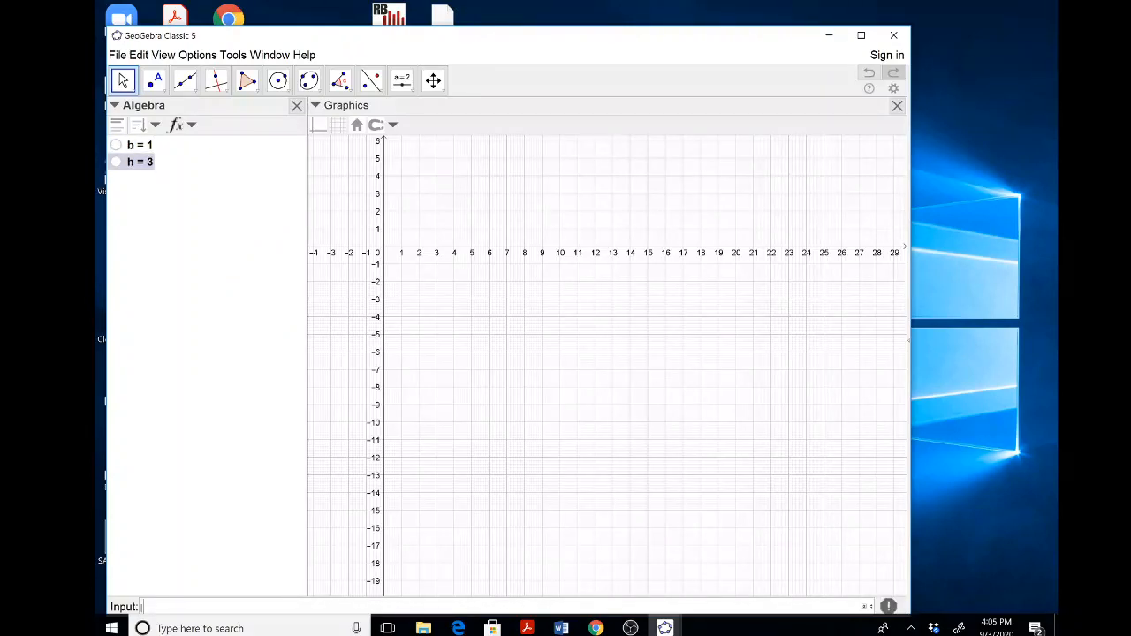
# Define the moment of inertia as Inertia = b h^3/12.
pyautogui.write('Inertia = b h^3/12')
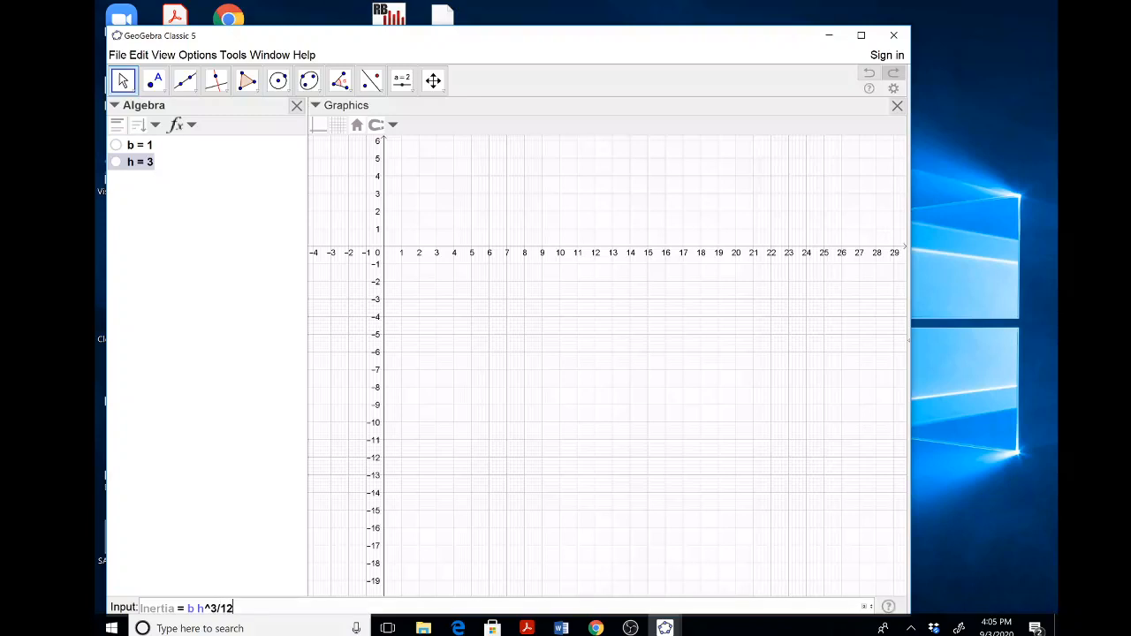
pyautogui.moveTo(368, 38); pyautogui.dragTo(377, 13)
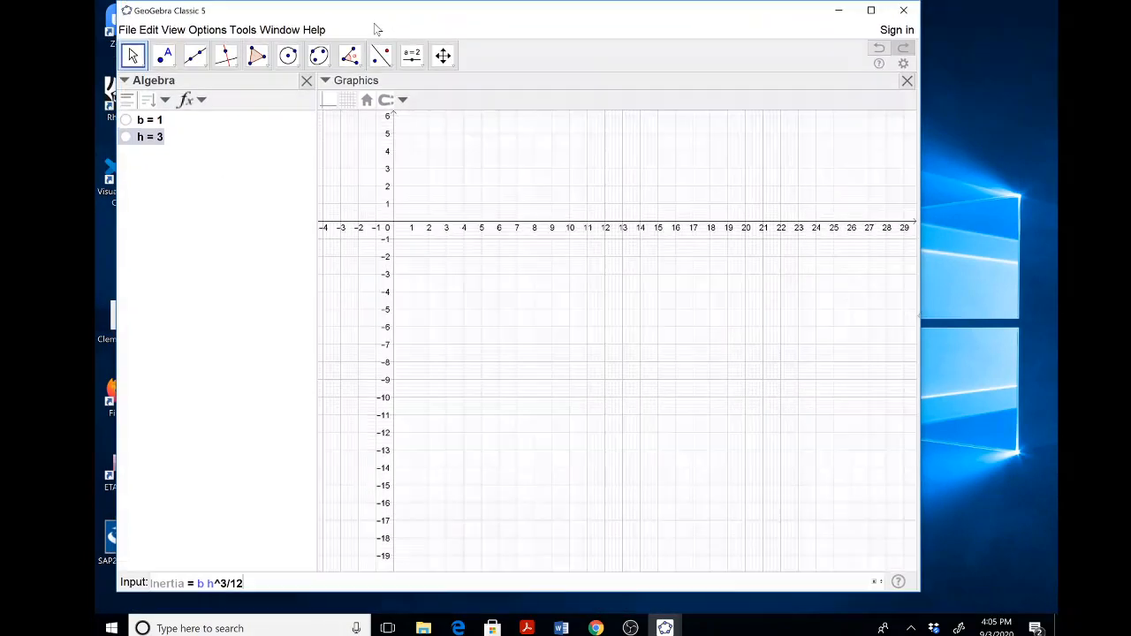
pyautogui.press('Return')
# Define the cross-section area as CSectArea = b*h.
pyautogui.write('A')
pyautogui.press('BackSpace')
pyautogui.write('CS')
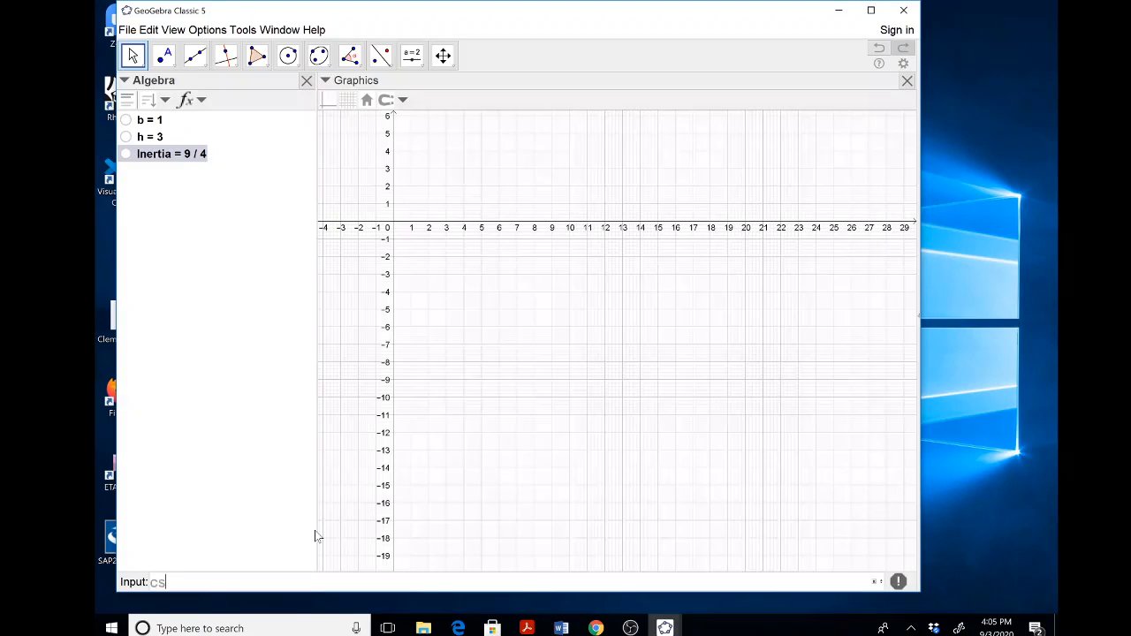
pyautogui.write('ectArea=')
pyautogui.write('b*h')
pyautogui.press('Return')
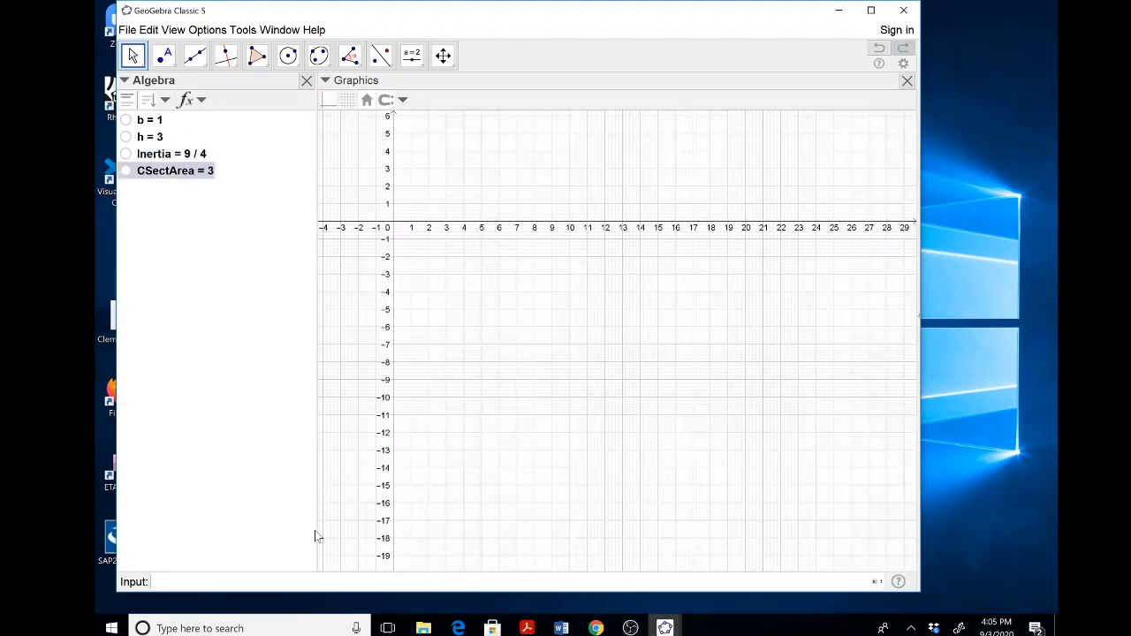
# Review the variables and CAS calculations in Week1 1.9.ggb, and return to the new file.
pyautogui.moveTo(771, 15); pyautogui.dragTo(772, 35)
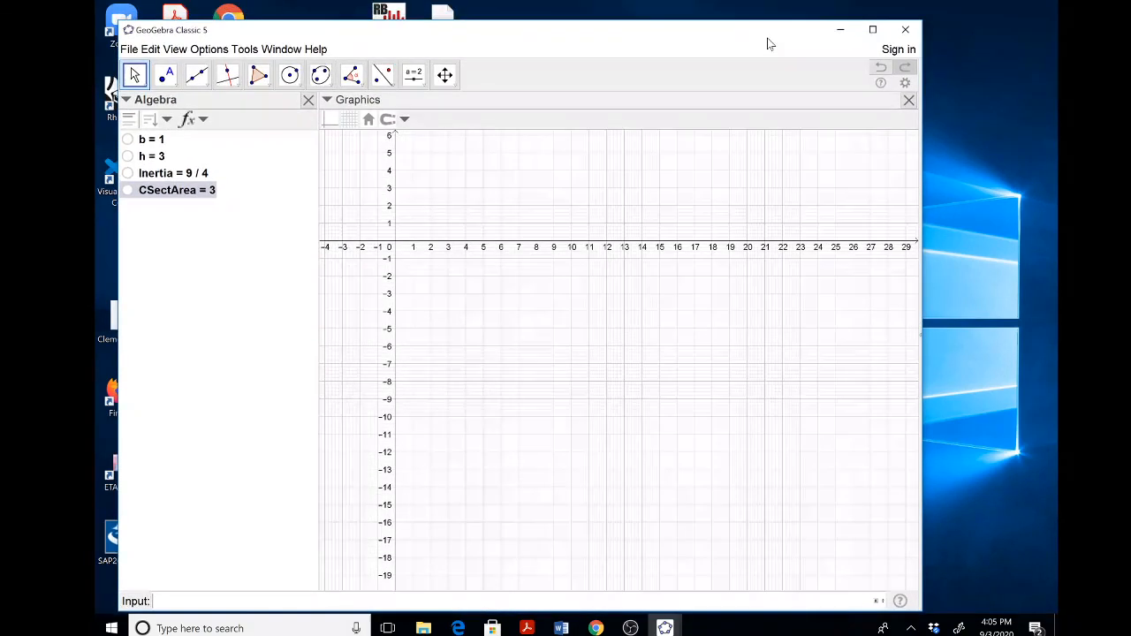
pyautogui.moveTo(668, 627)
pyautogui.click(736, 553)
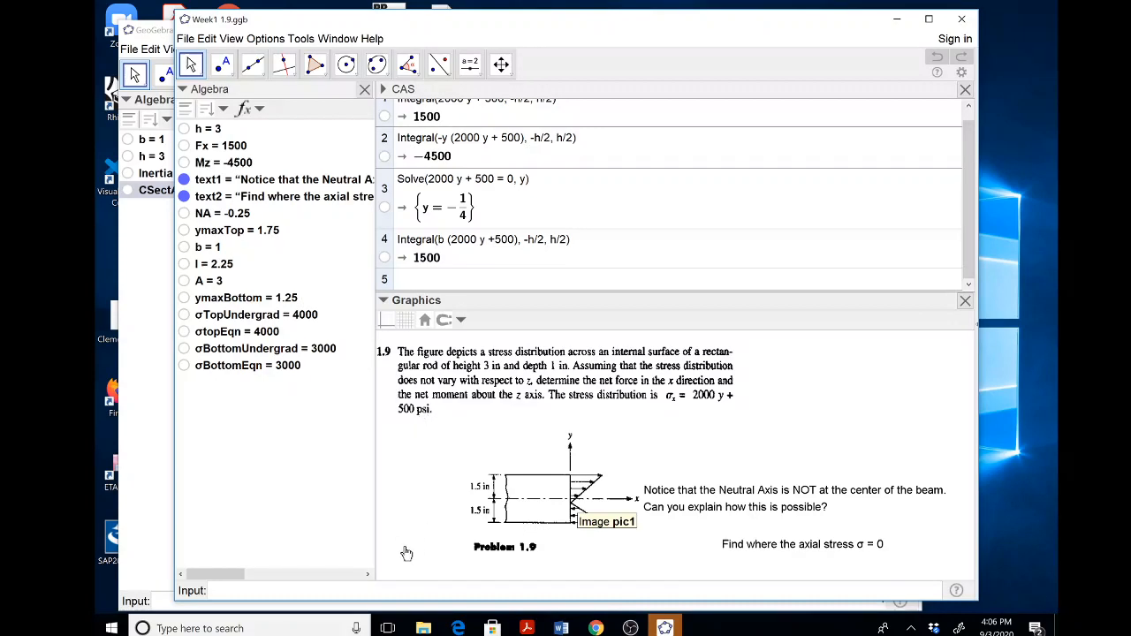
pyautogui.click(157, 423)
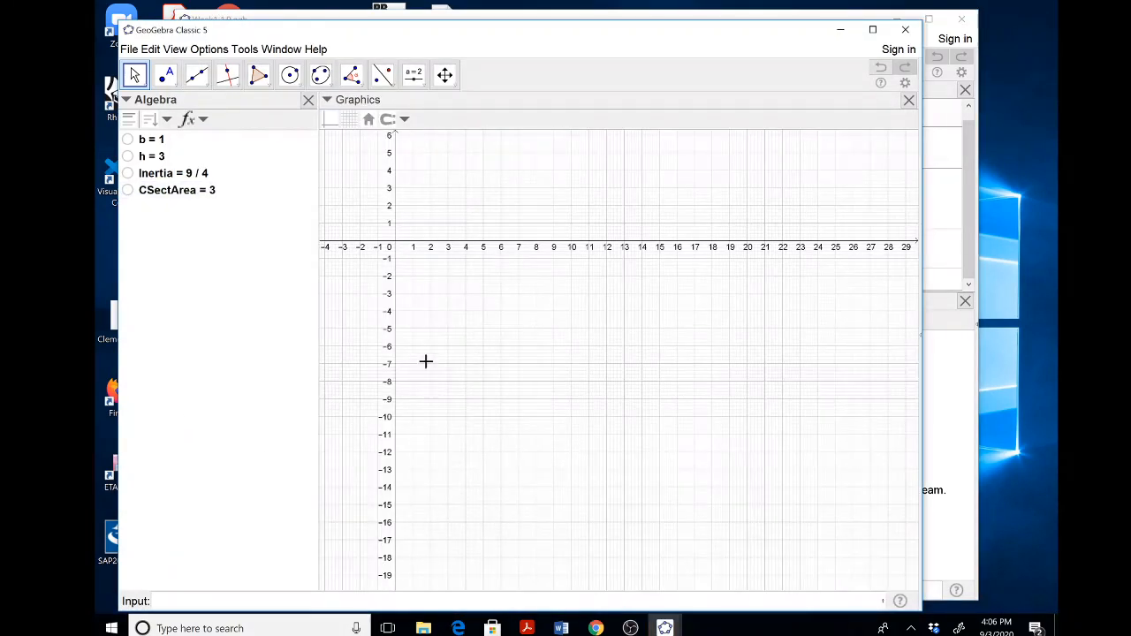
pyautogui.click(667, 629)
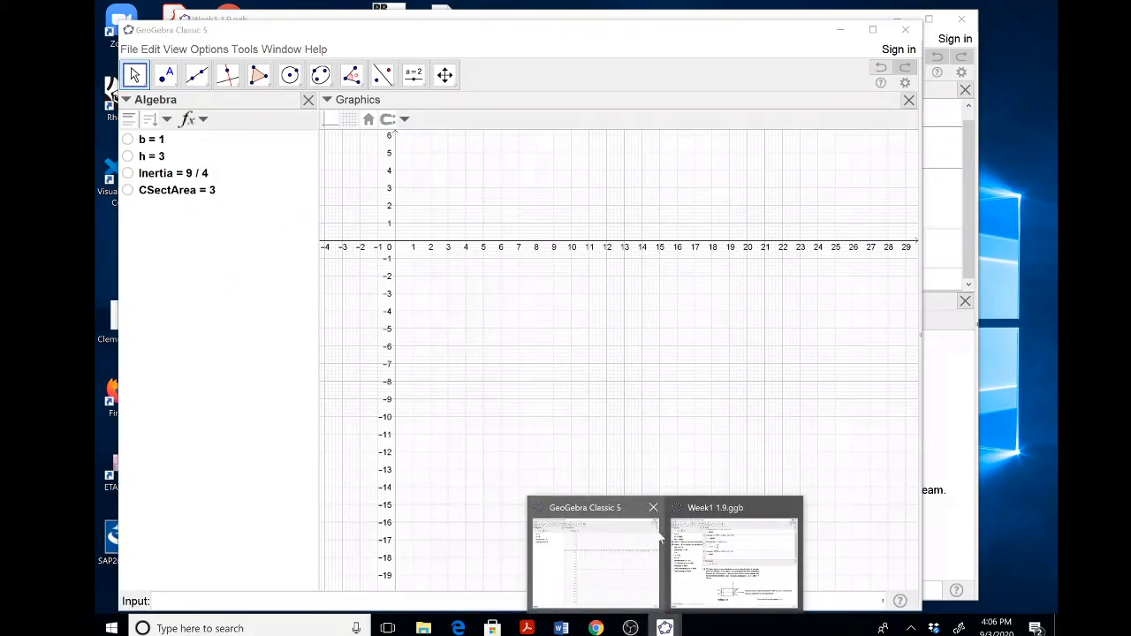
pyautogui.click(734, 543)
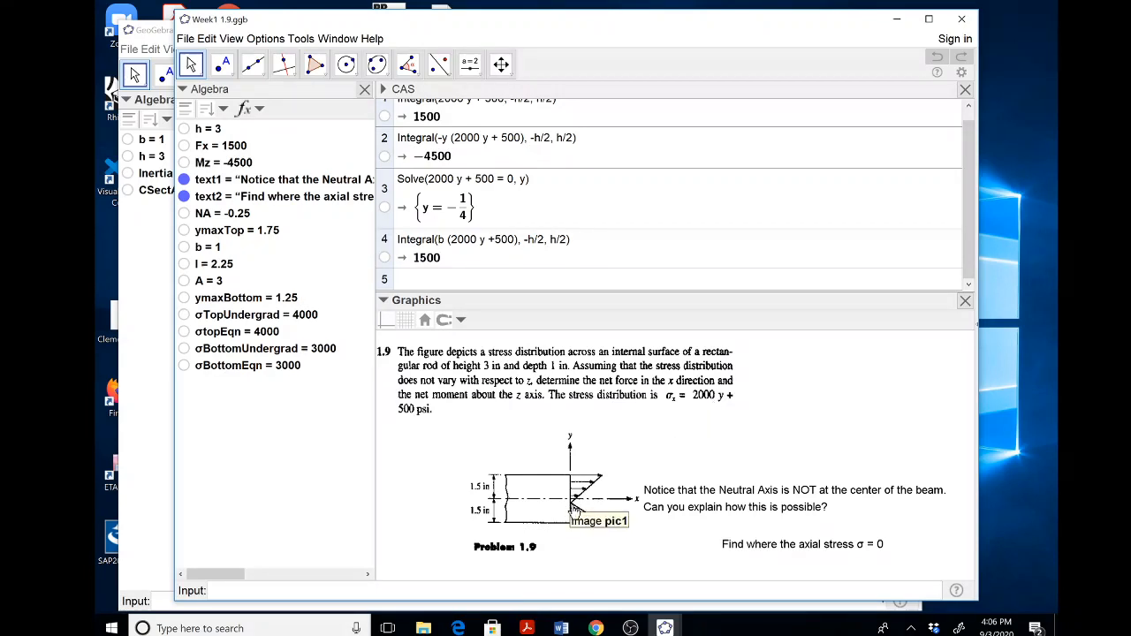
pyautogui.click(143, 363)
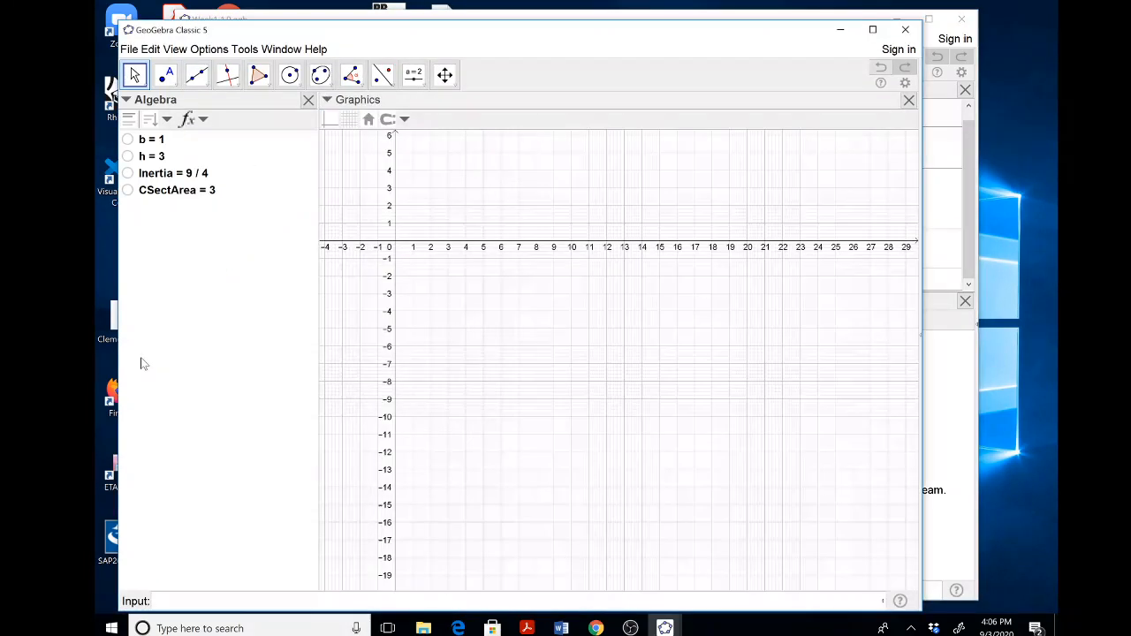
# Show the CAS view and begin a Solve command in its first row.
pyautogui.click(173, 53)
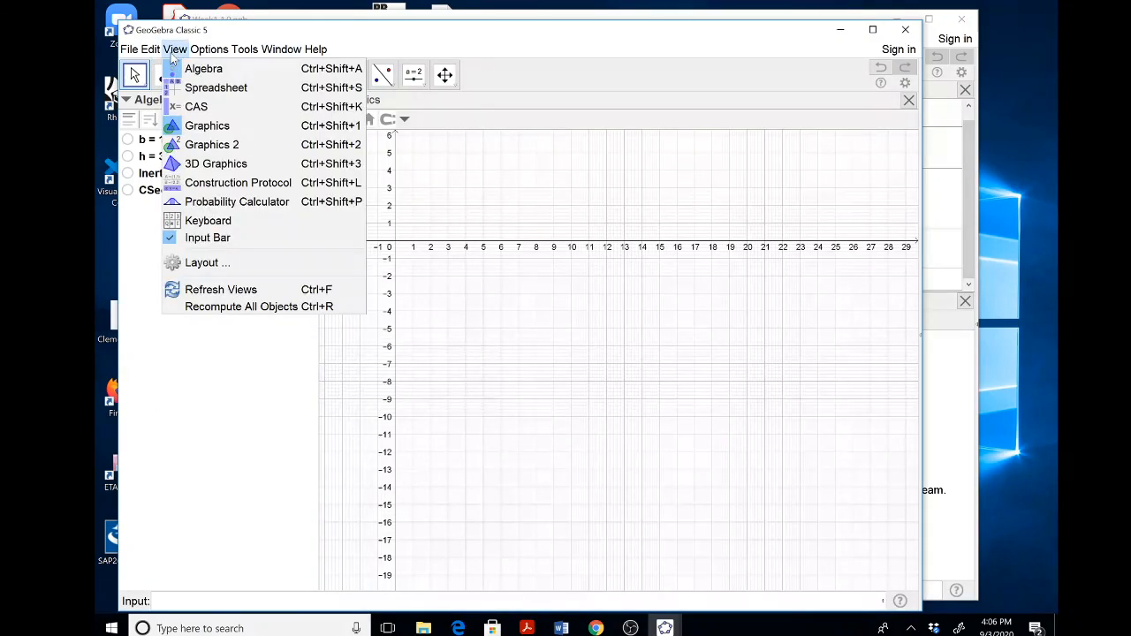
pyautogui.click(197, 107)
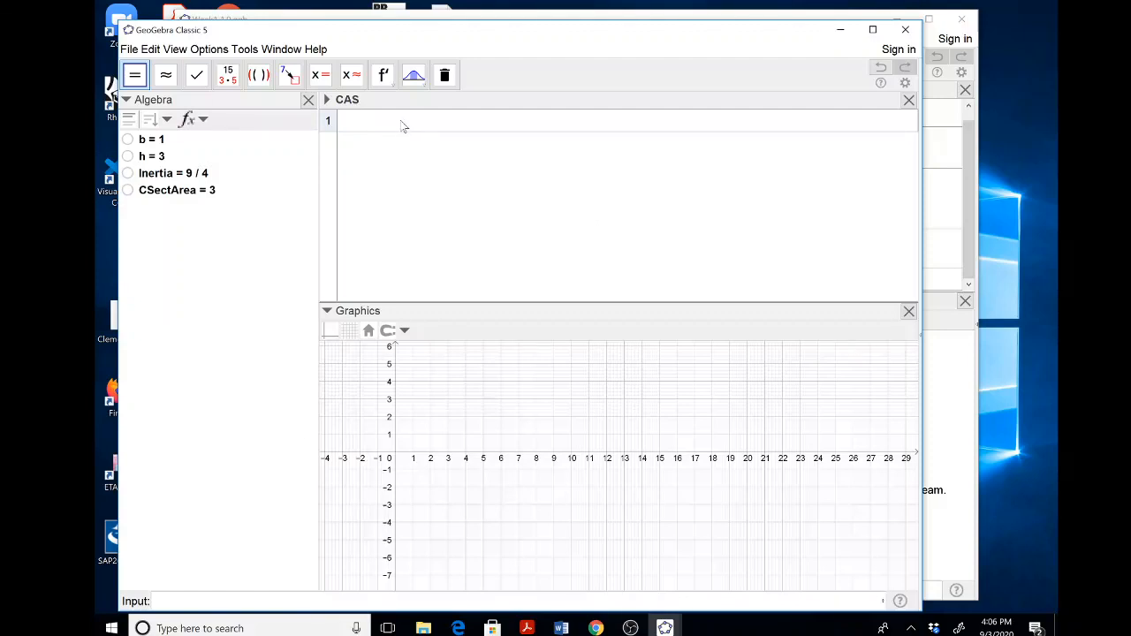
pyautogui.write('S')
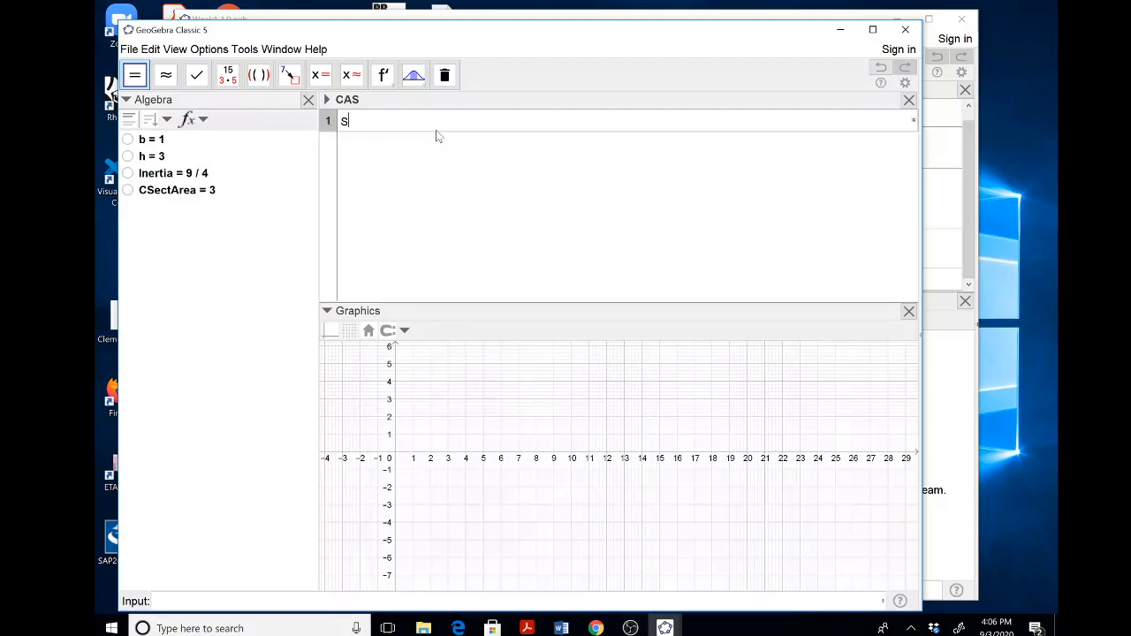
pyautogui.write('olve')
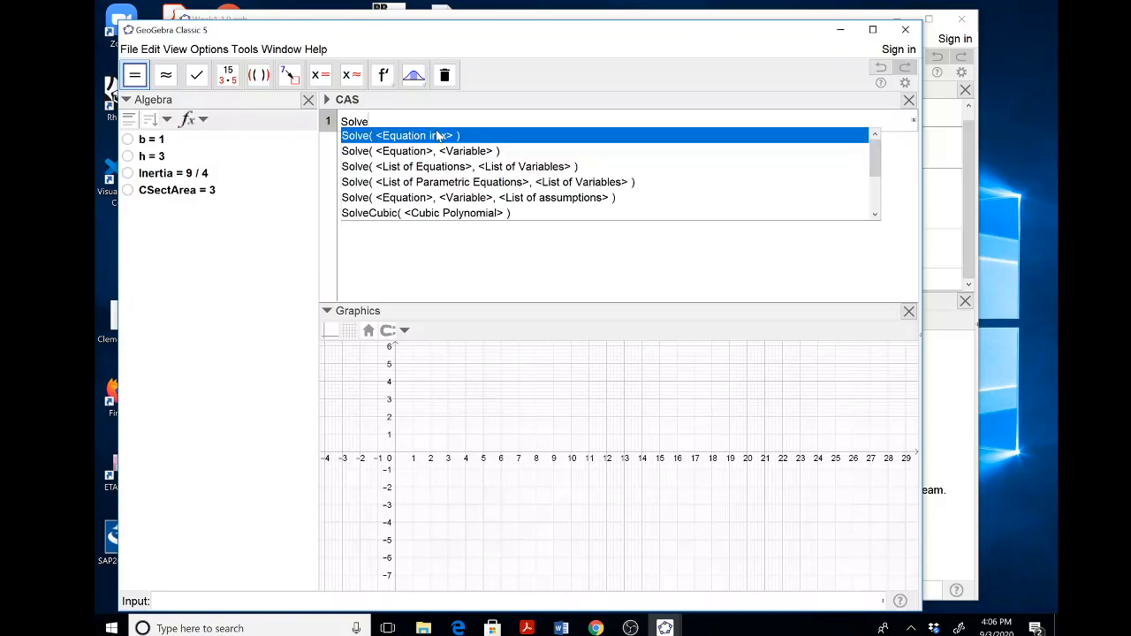
pyautogui.press('Escape')
pyautogui.write('(')
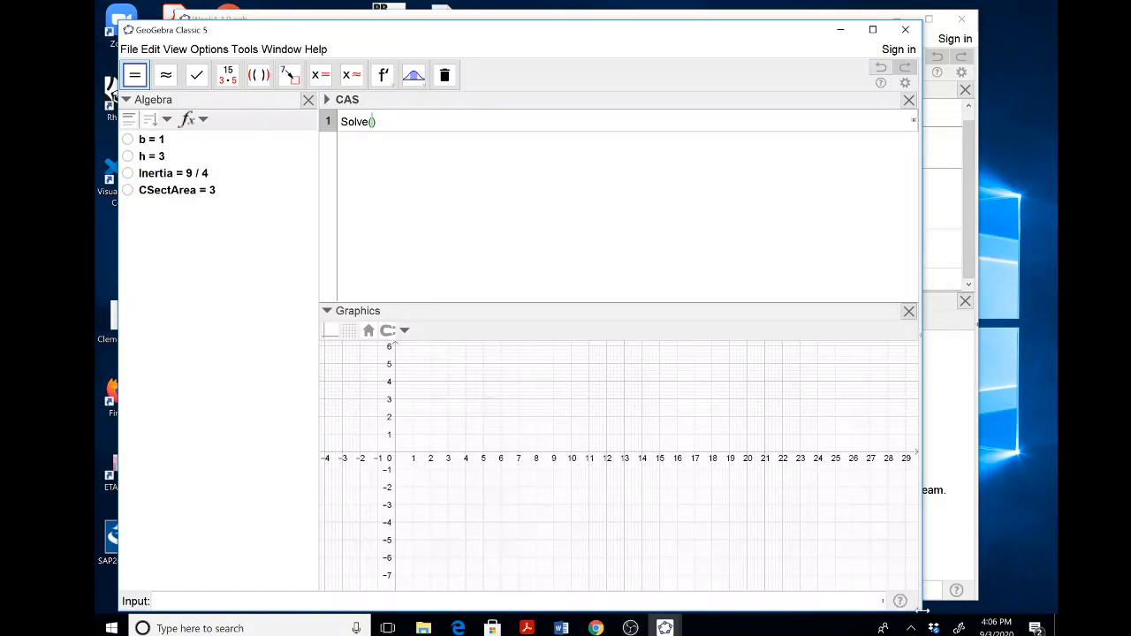
# Shrink the window to uncover the problem statement, and solve 2000 y + 500=0 for y in the CAS.
pyautogui.moveTo(922, 612); pyautogui.dragTo(968, 326)
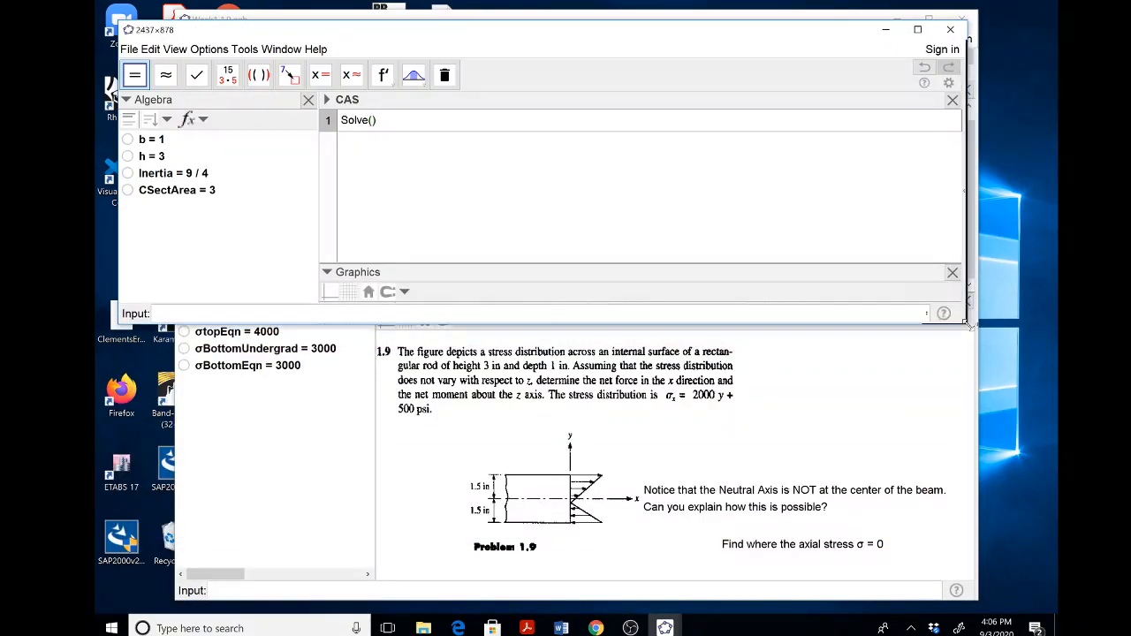
pyautogui.click(420, 123)
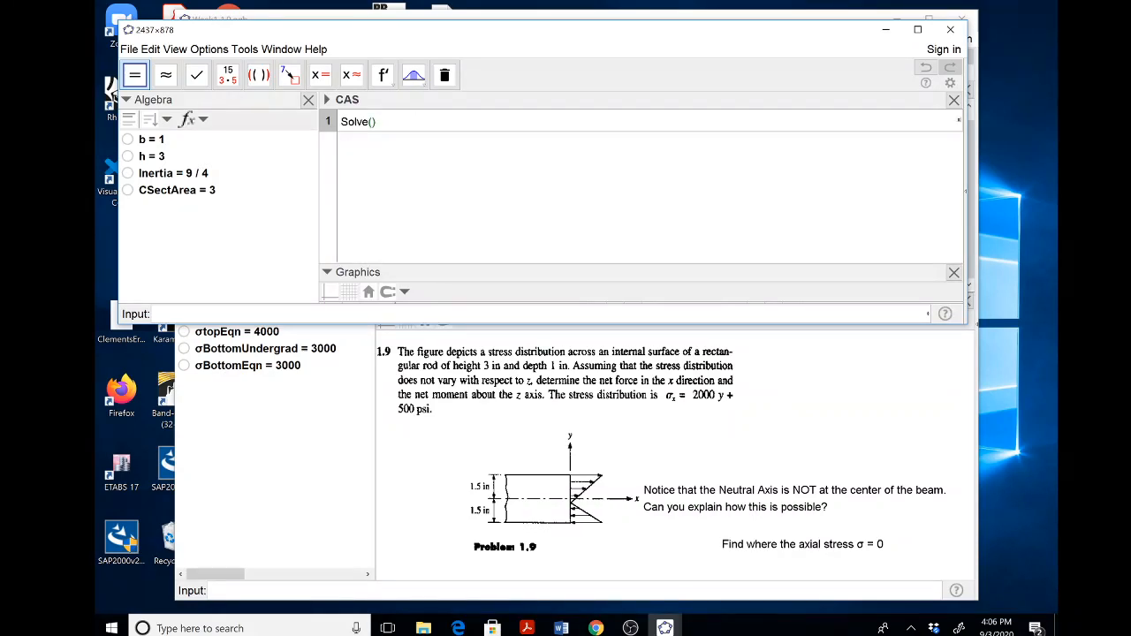
pyautogui.write('2000 ')
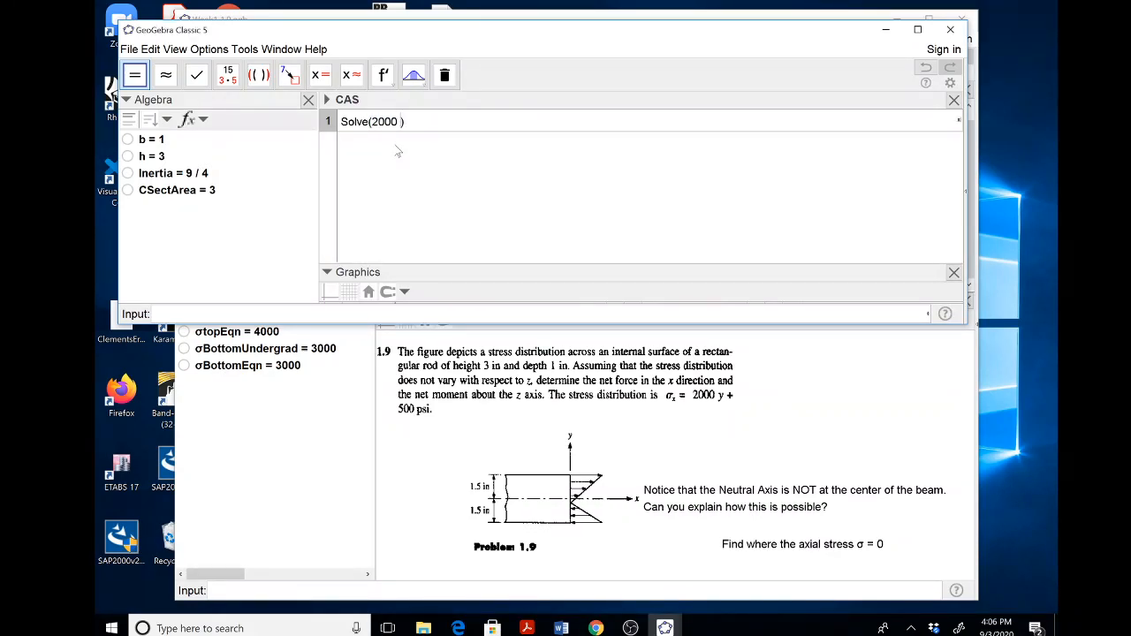
pyautogui.write('y + 500=0,y')
pyautogui.press('Return')
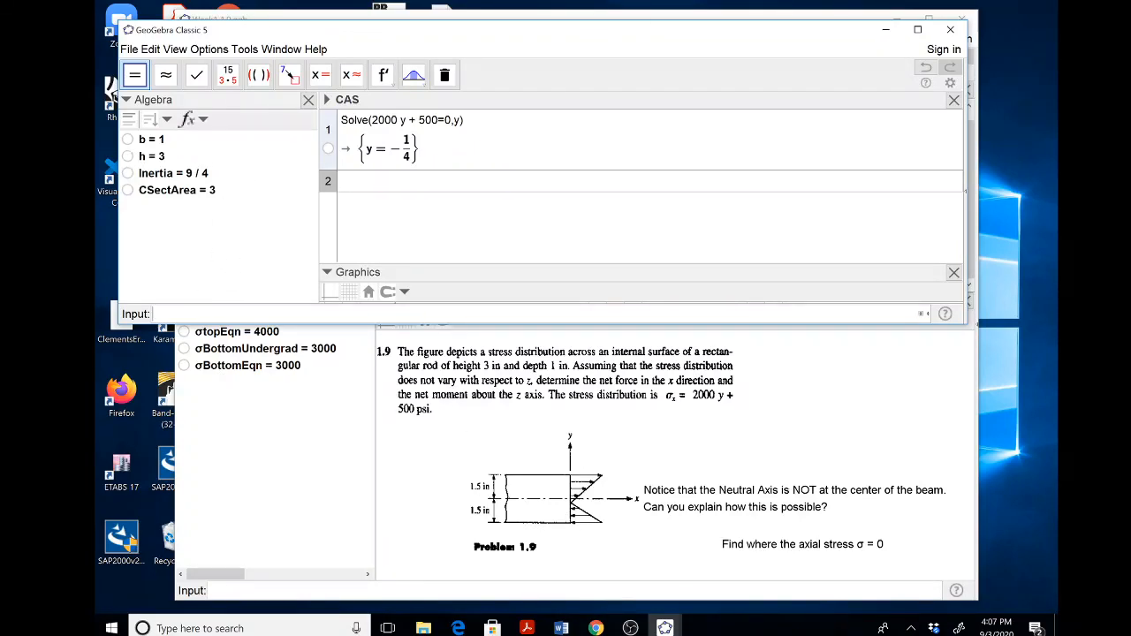
# Define the neutral axis position as NA = -0.25.
pyautogui.write('NA = -0.25')
pyautogui.press('Return')
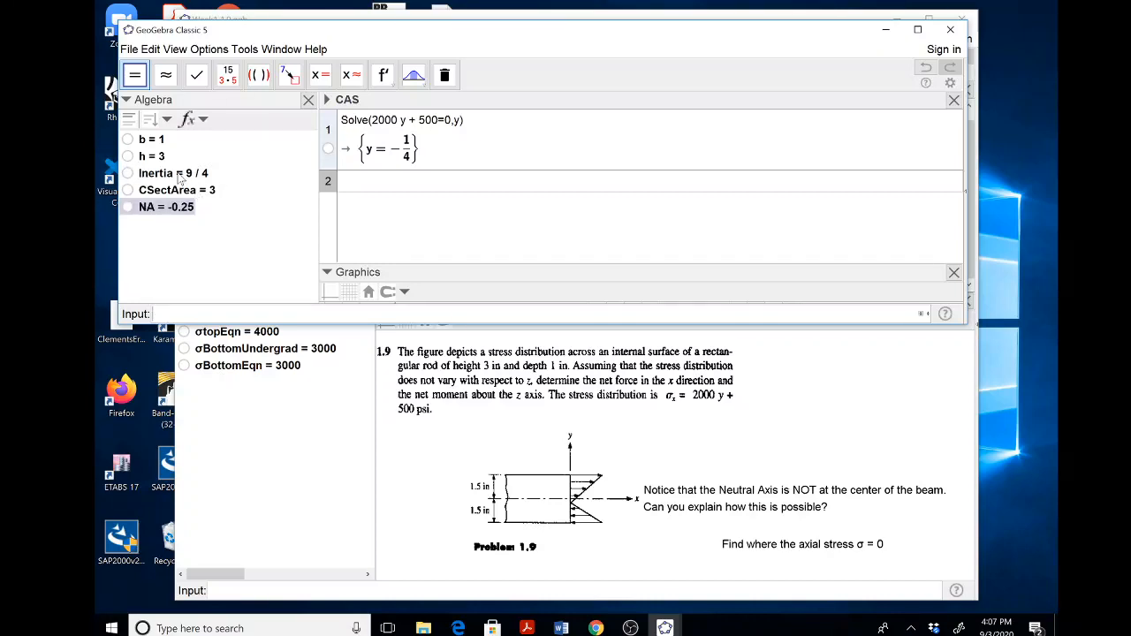
# Turn off symbolic display for Inertia so it appears as a decimal, and close its properties.
pyautogui.moveTo(178, 178)
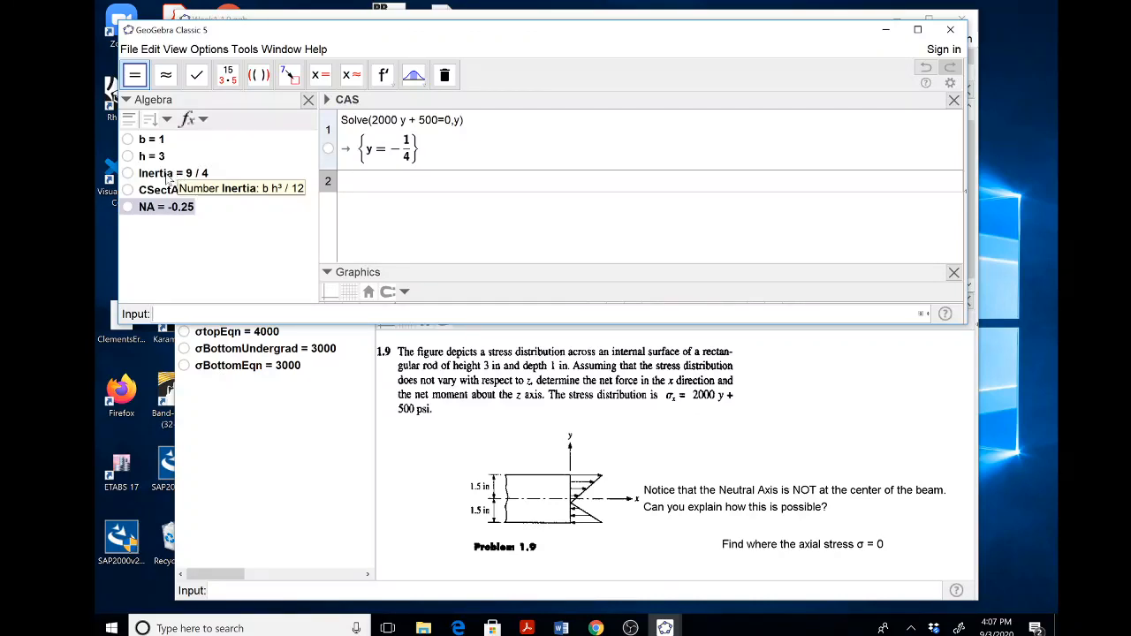
pyautogui.click(168, 179)
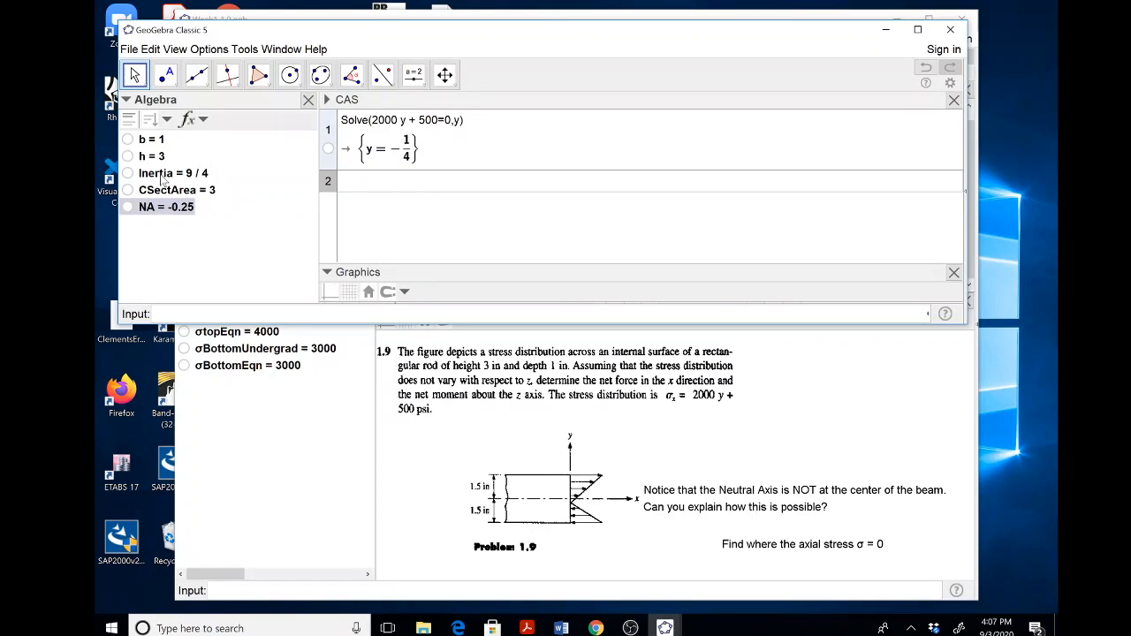
pyautogui.click(164, 179)
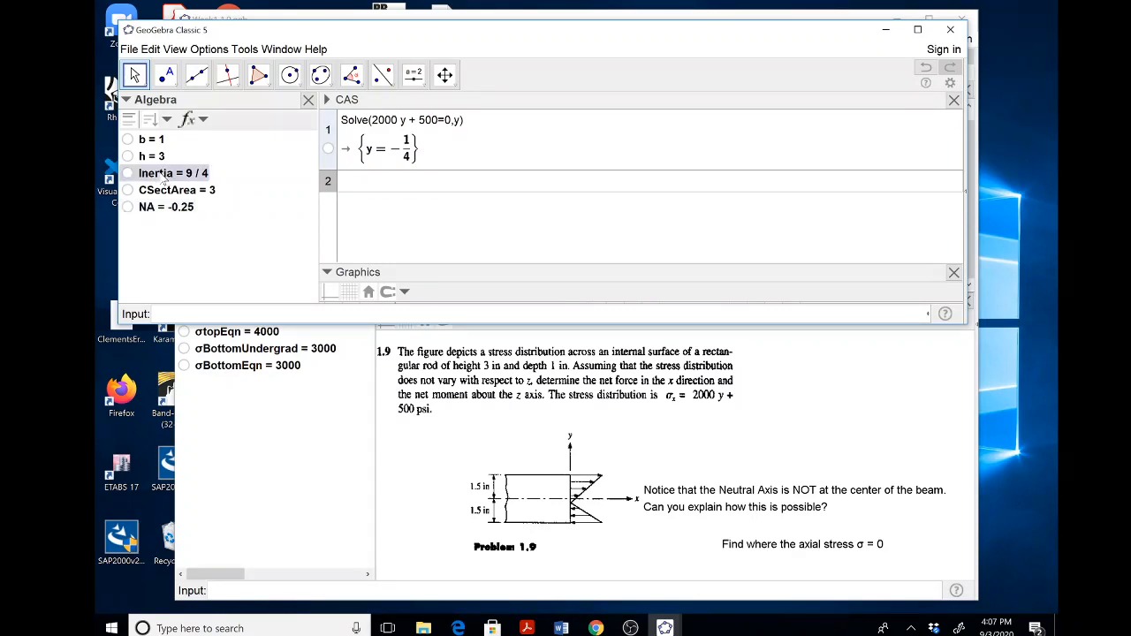
pyautogui.rightClick(164, 179)
pyautogui.click(212, 256)
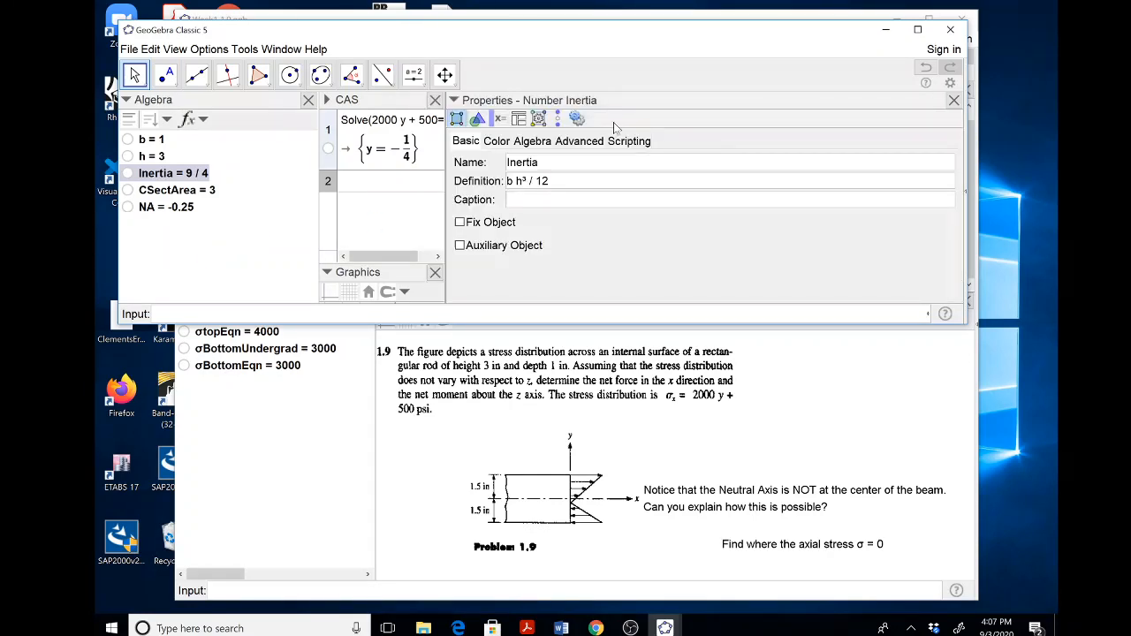
pyautogui.click(531, 144)
pyautogui.click(460, 164)
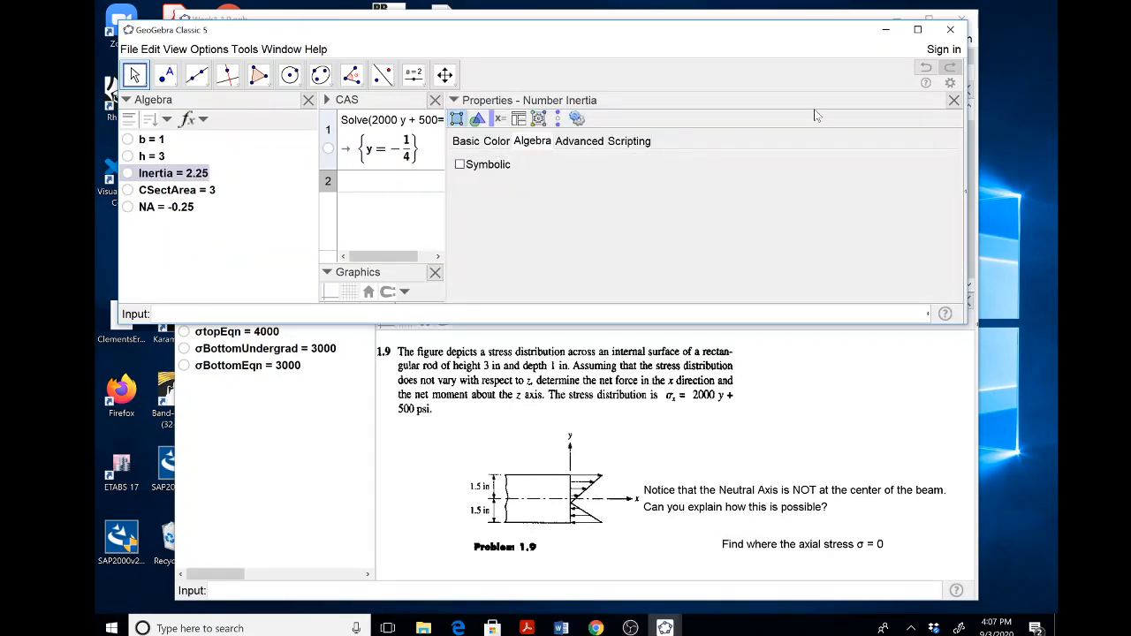
pyautogui.click(953, 100)
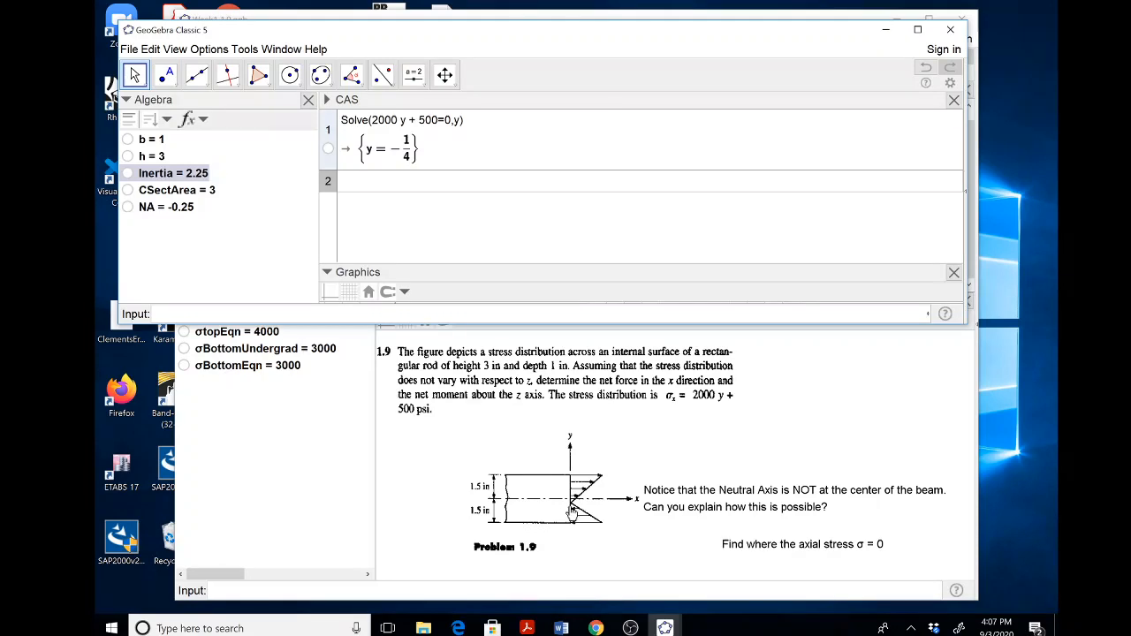
# Consult the figure in Week1 1.9.ggb, and define ymaxTop = h/2 - NA in the new file.
pyautogui.click(561, 480)
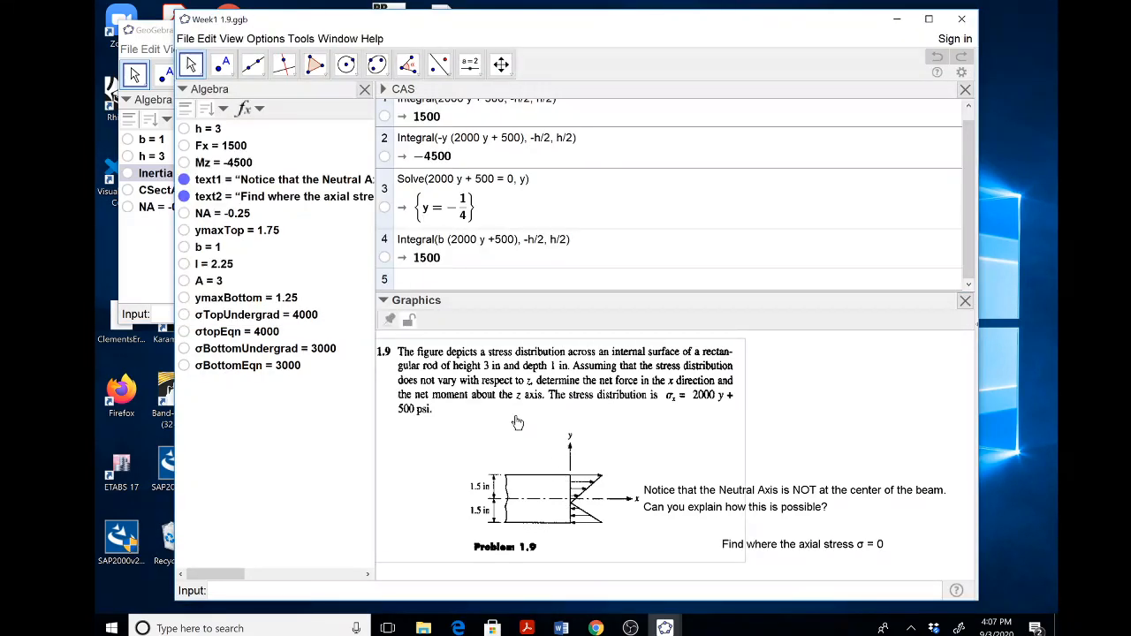
pyautogui.click(151, 303)
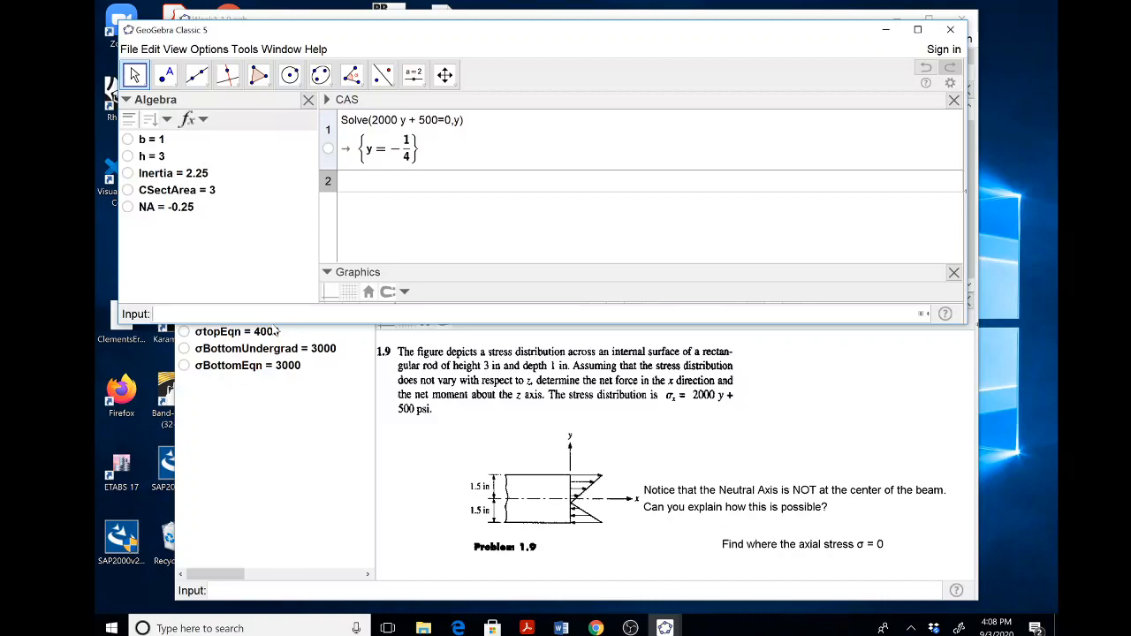
pyautogui.write('y')
pyautogui.moveTo(384, 30); pyautogui.dragTo(530, 43)
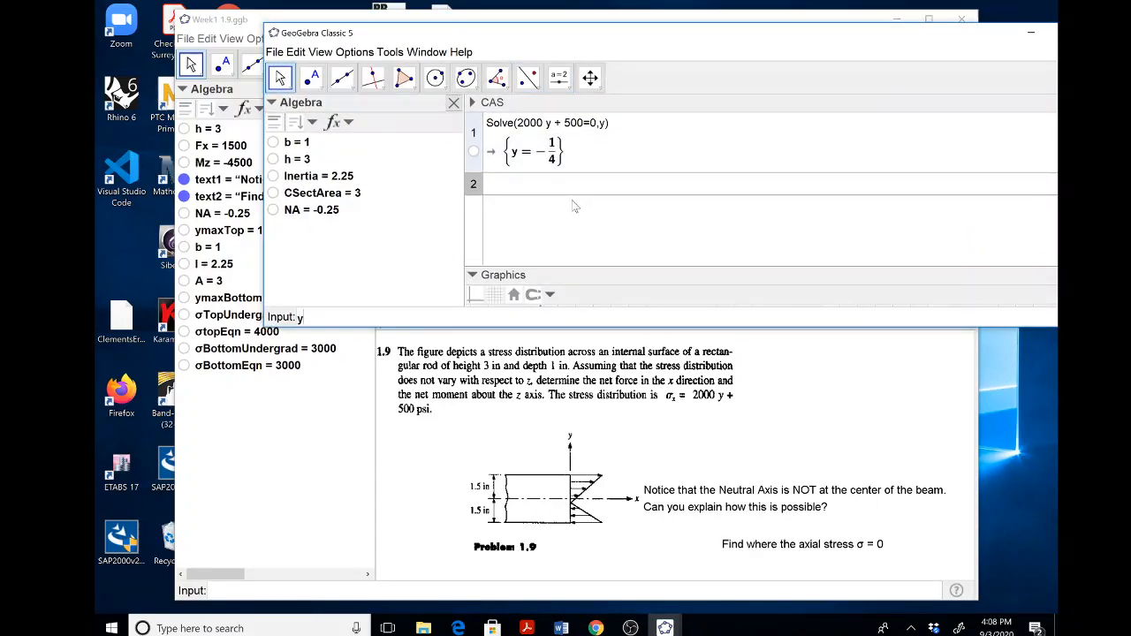
pyautogui.write('maxTop = h/2 - NA')
pyautogui.press('Return')
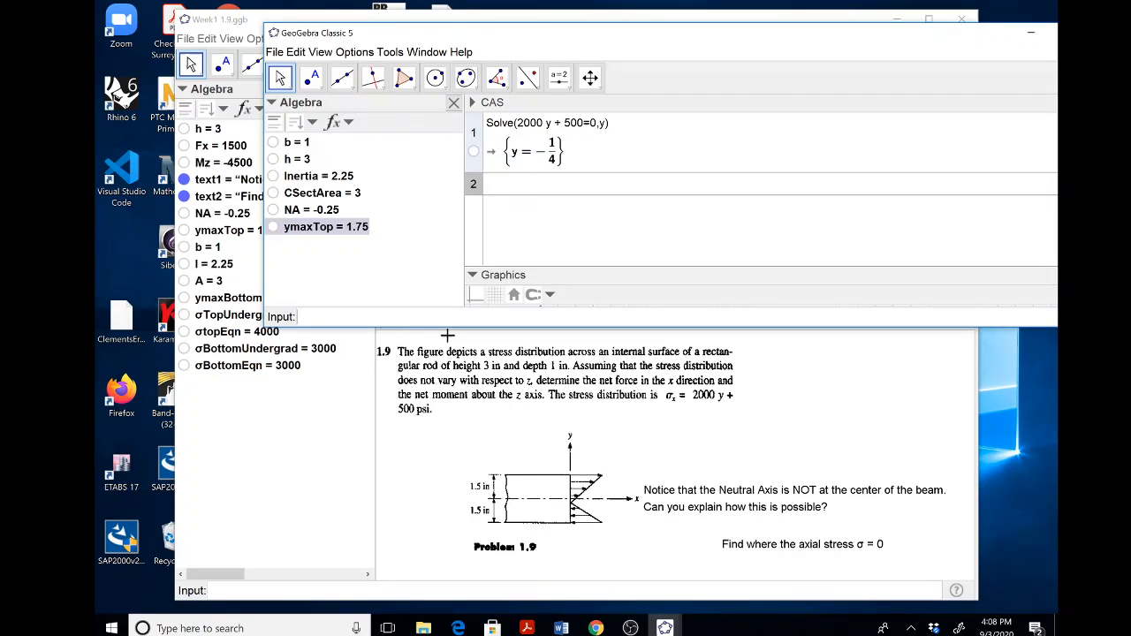
# Define ymaxBottom as the distance from the neutral axis to the rod's bottom, using h/2 and NA.
pyautogui.write('m')
pyautogui.write('B')
pyautogui.write('ottom')
pyautogui.write('ax')
pyautogui.write('h/')
pyautogui.write('NA')
pyautogui.press('Return')
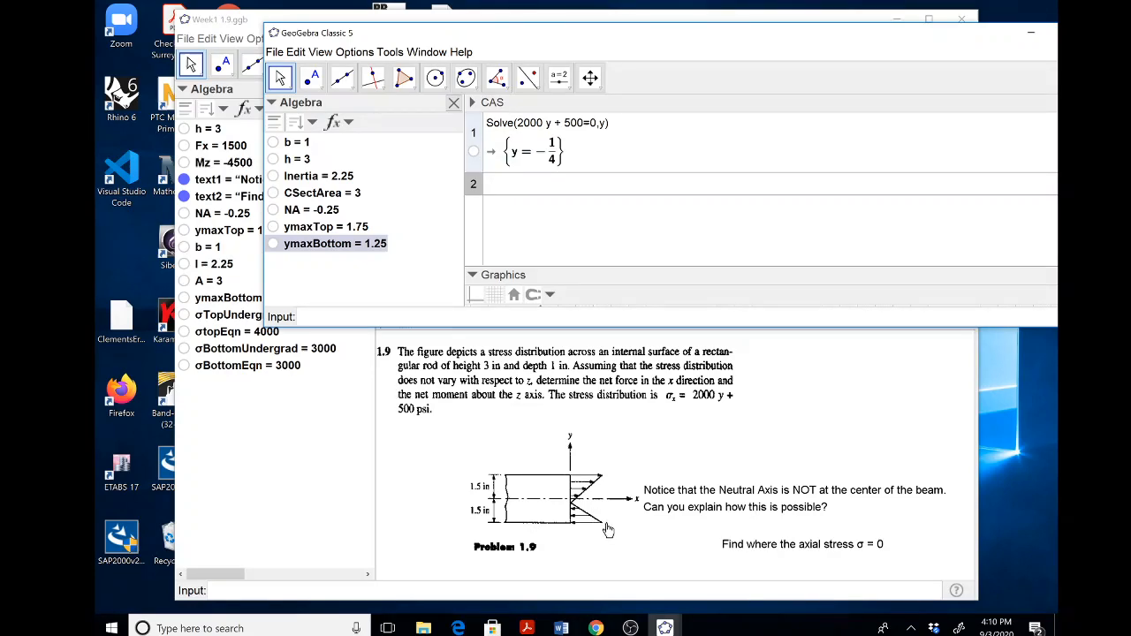
# Review the handwritten force and moment integrals in prob 1p9 corrected.pdf in Acrobat Reader, and return to GeoGebra.
pyautogui.moveTo(527, 625)
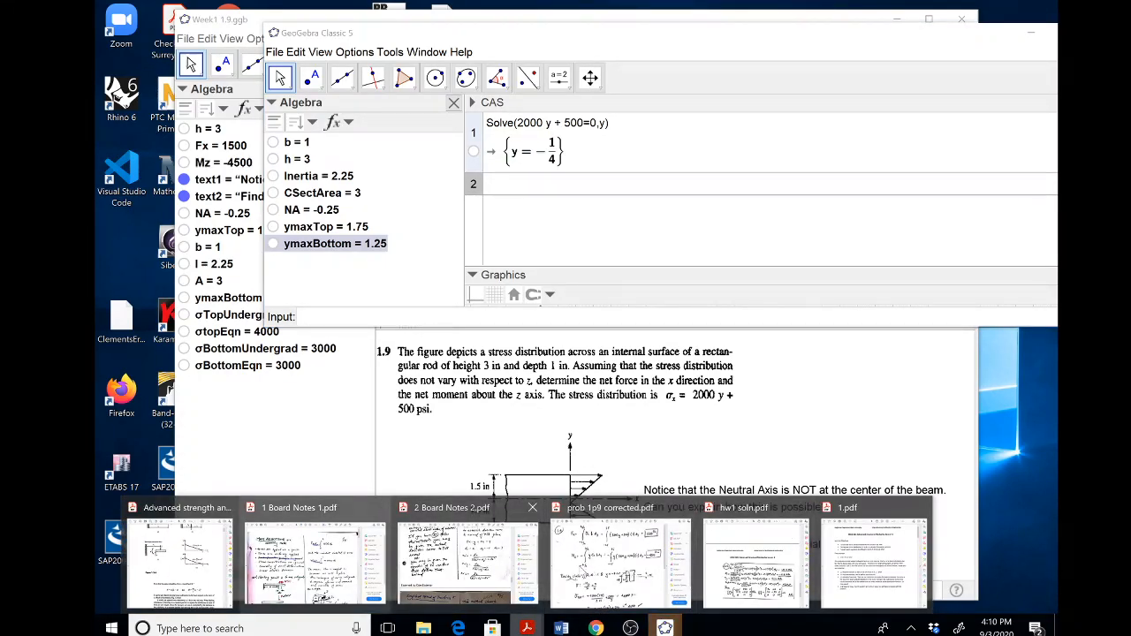
pyautogui.click(629, 564)
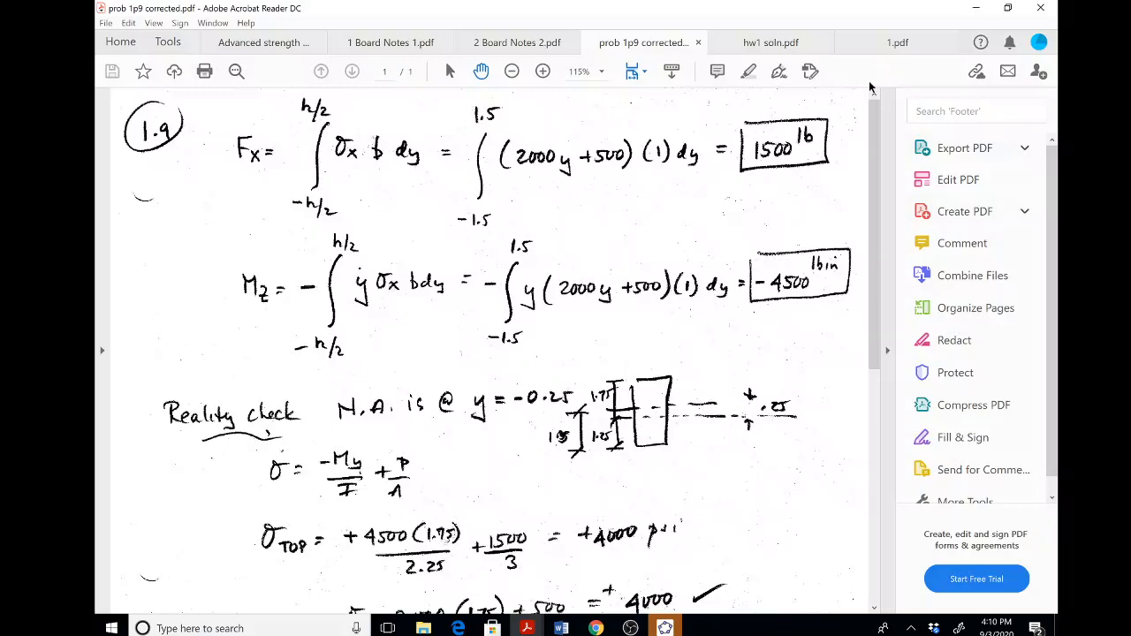
pyautogui.click(976, 9)
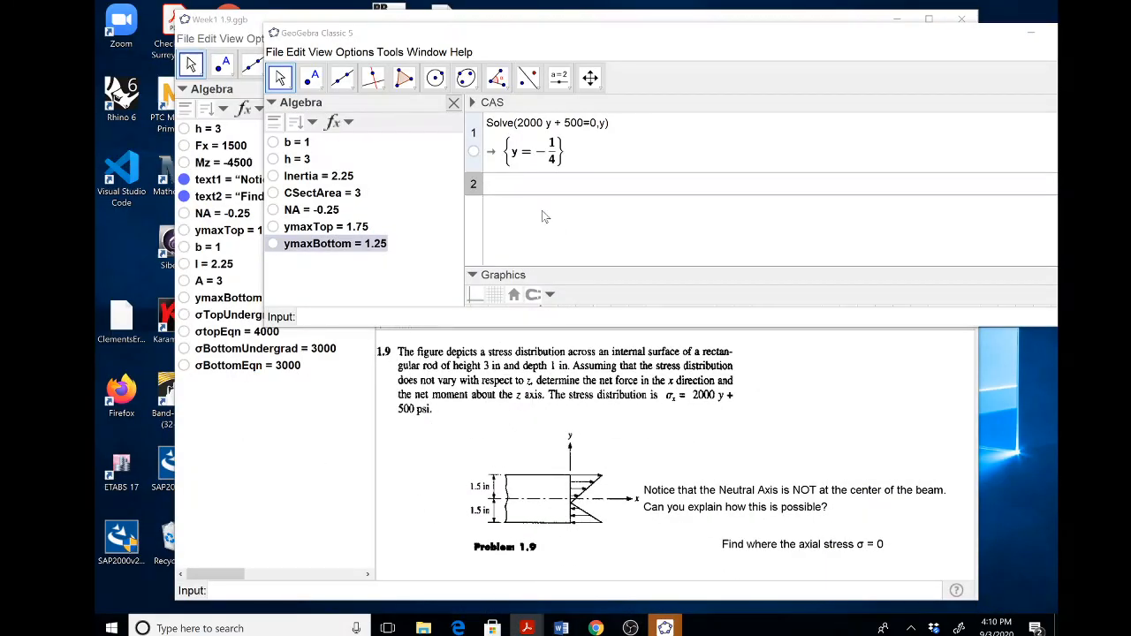
# Compute the net axial force in the second CAS row with Integral( (b (2000 y + 500)), -h/2, h/2 ).
pyautogui.click(528, 185)
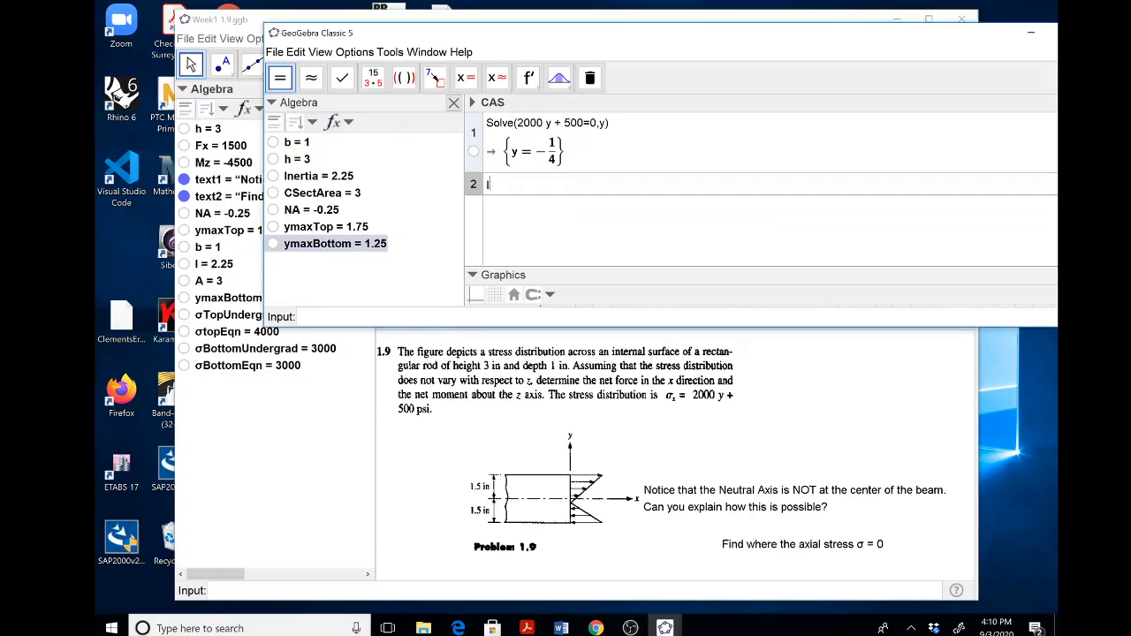
pyautogui.write('Integr')
pyautogui.press('BackSpace')
pyautogui.write('g')
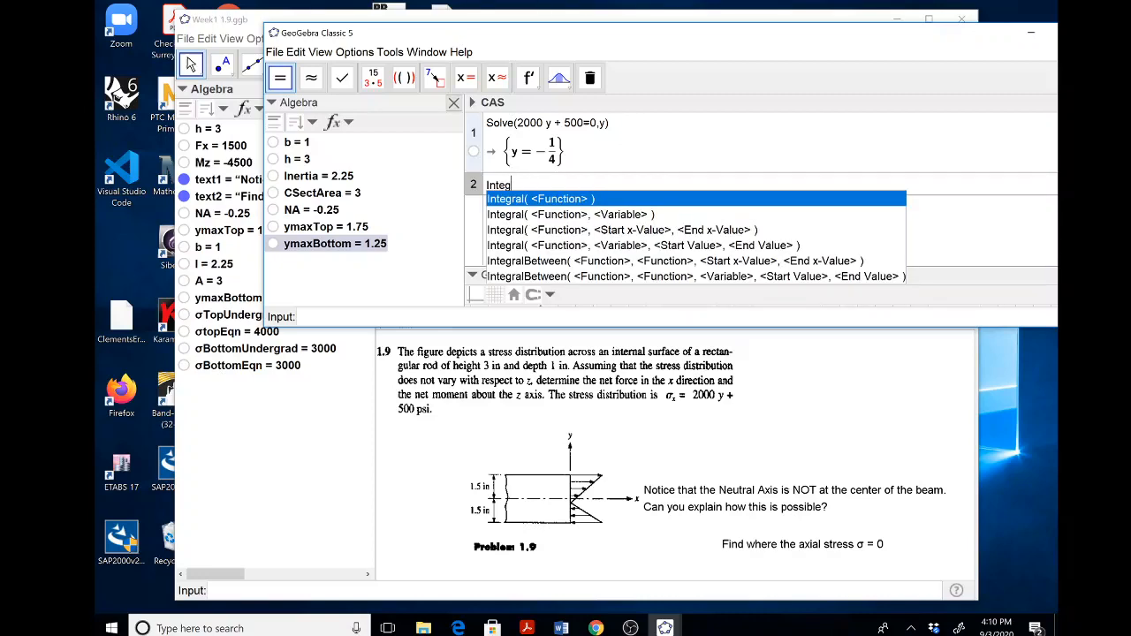
pyautogui.write('ral')
pyautogui.press('Escape')
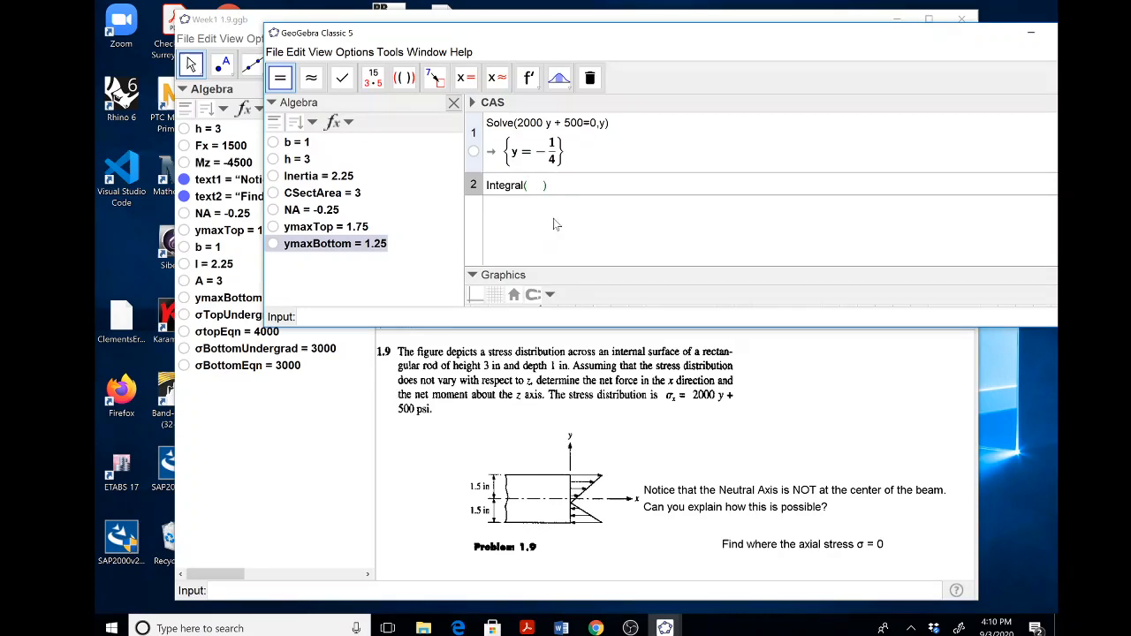
pyautogui.write('b')
pyautogui.write('(')
pyautogui.write('b')
pyautogui.write('(')
pyautogui.write('2')
pyautogui.write('000 y')
pyautogui.write(' + 500')
pyautogui.write(', ')
pyautogui.write('-h/')
pyautogui.write('2, h/2')
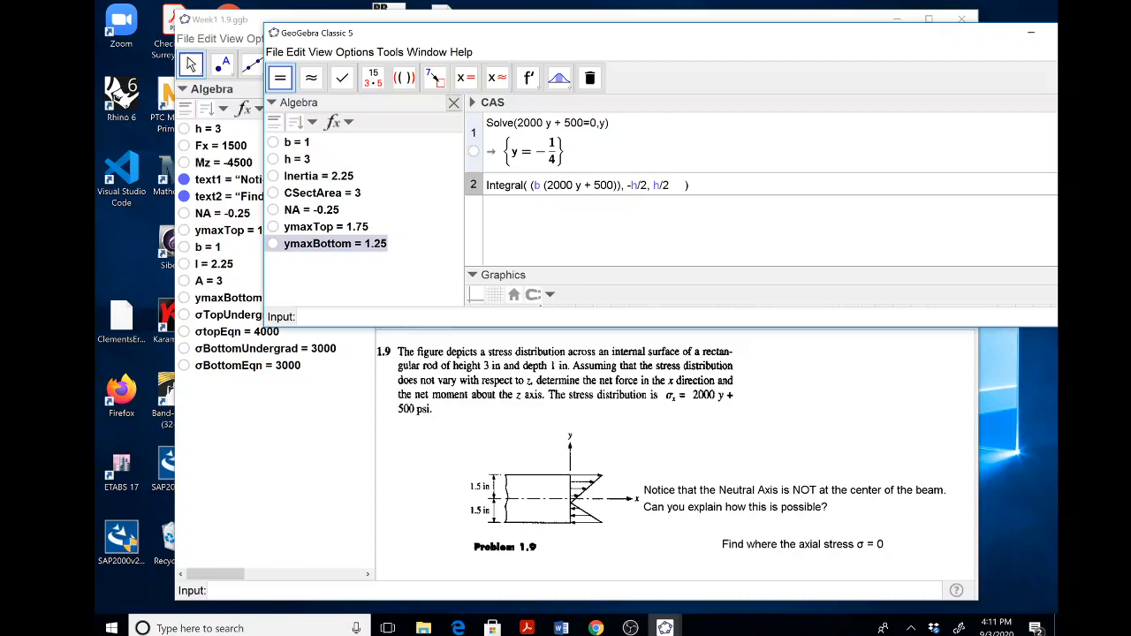
pyautogui.press('Return')
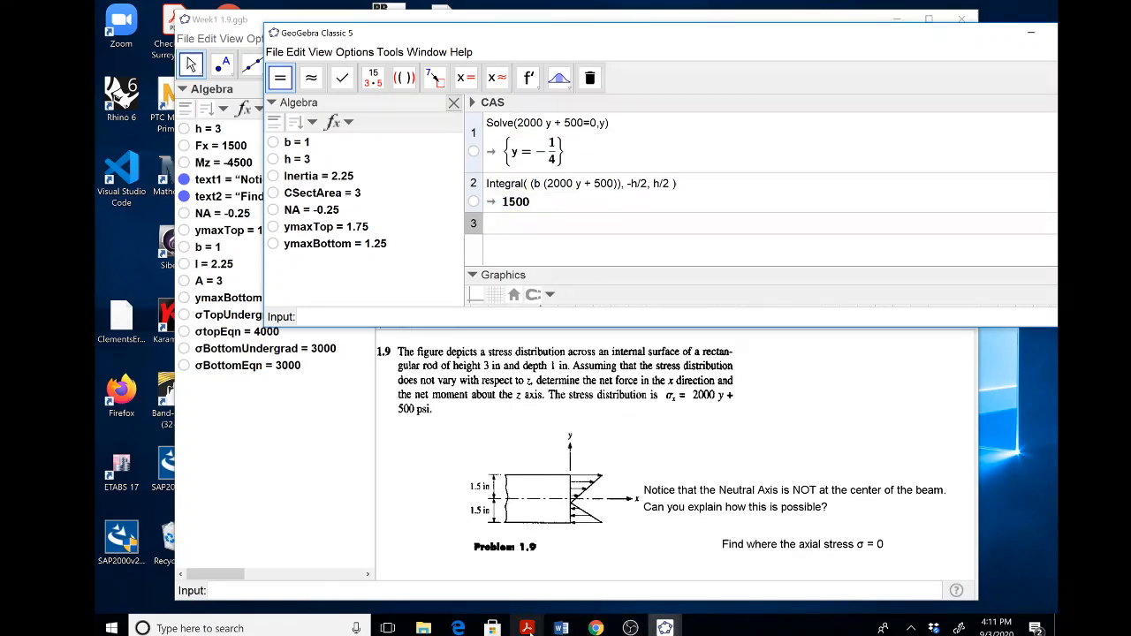
# Reopen prob 1p9 corrected.pdf in a smaller window, and place the new GeoGebra window below its handwritten integrals.
pyautogui.moveTo(527, 628)
pyautogui.click(530, 631)
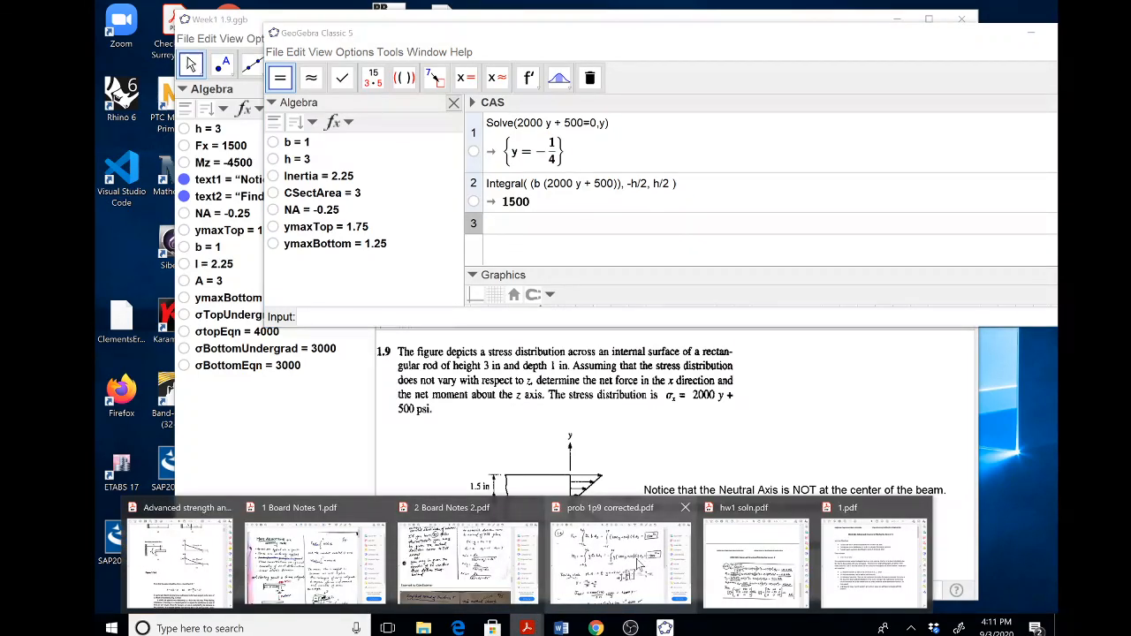
pyautogui.click(621, 565)
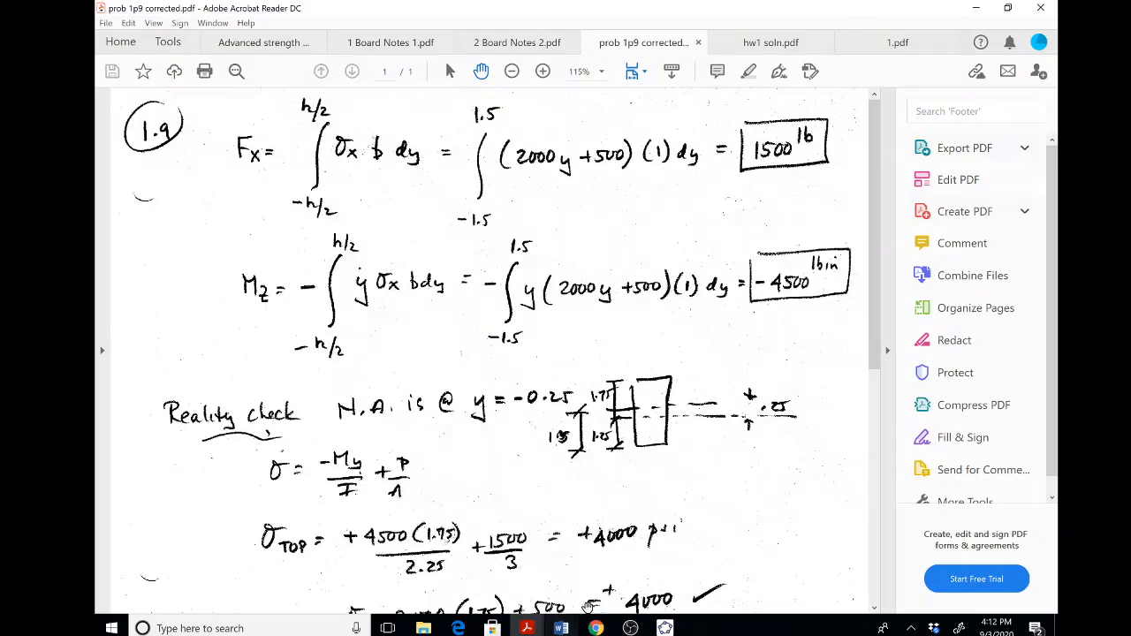
pyautogui.moveTo(602, 629)
pyautogui.doubleClick(912, 9)
pyautogui.moveTo(780, 2); pyautogui.dragTo(779, 1)
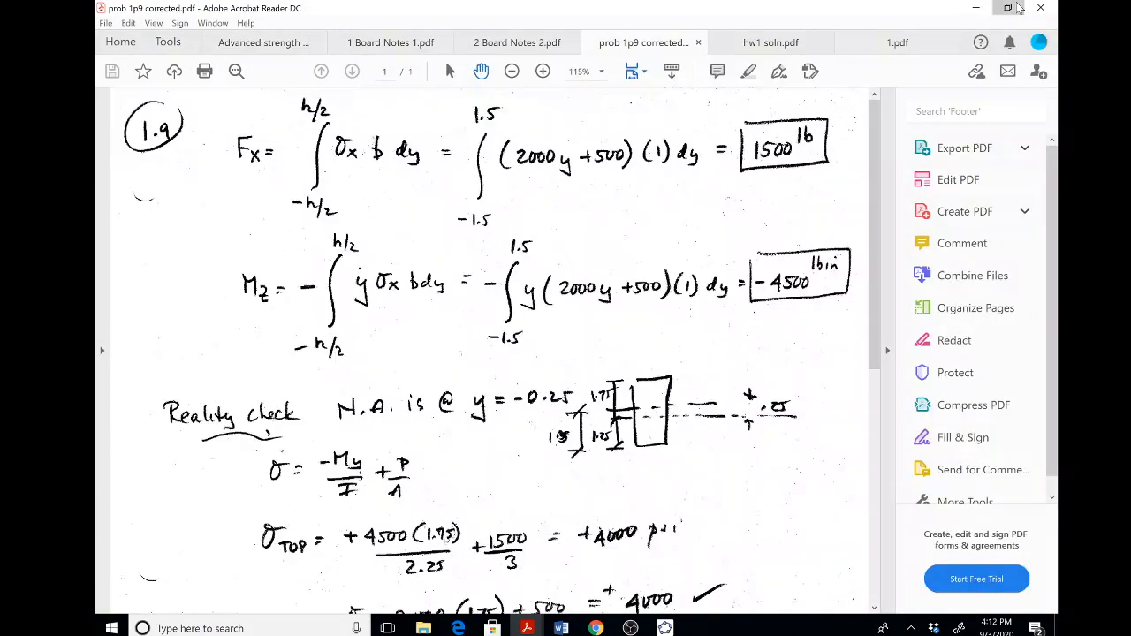
pyautogui.click(1008, 6)
pyautogui.click(755, 53)
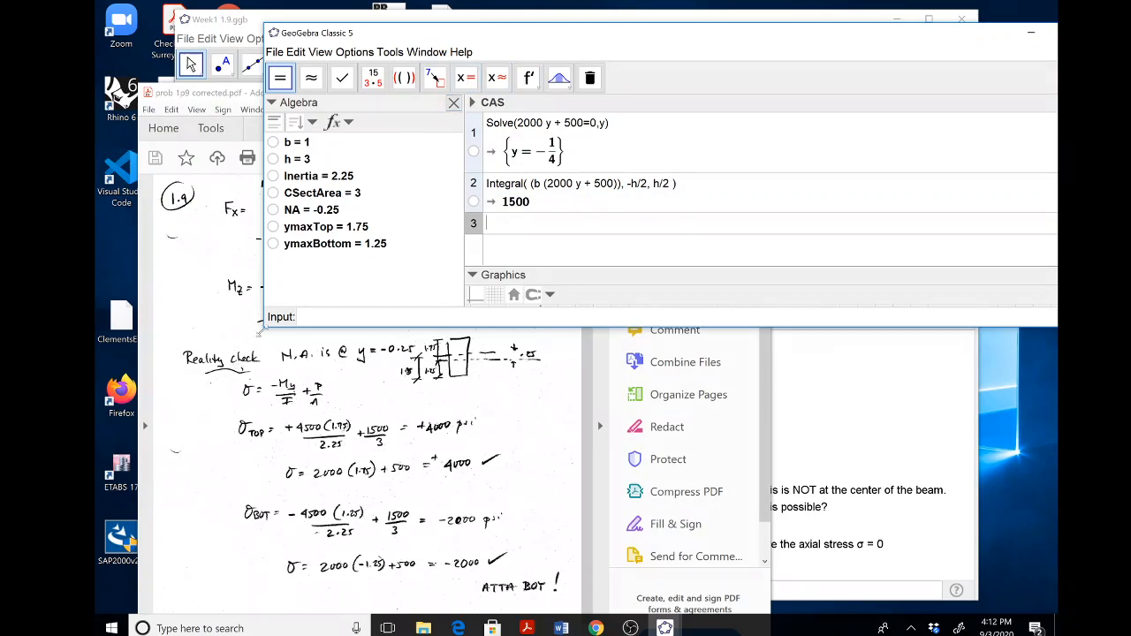
pyautogui.moveTo(604, 36); pyautogui.dragTo(513, 336)
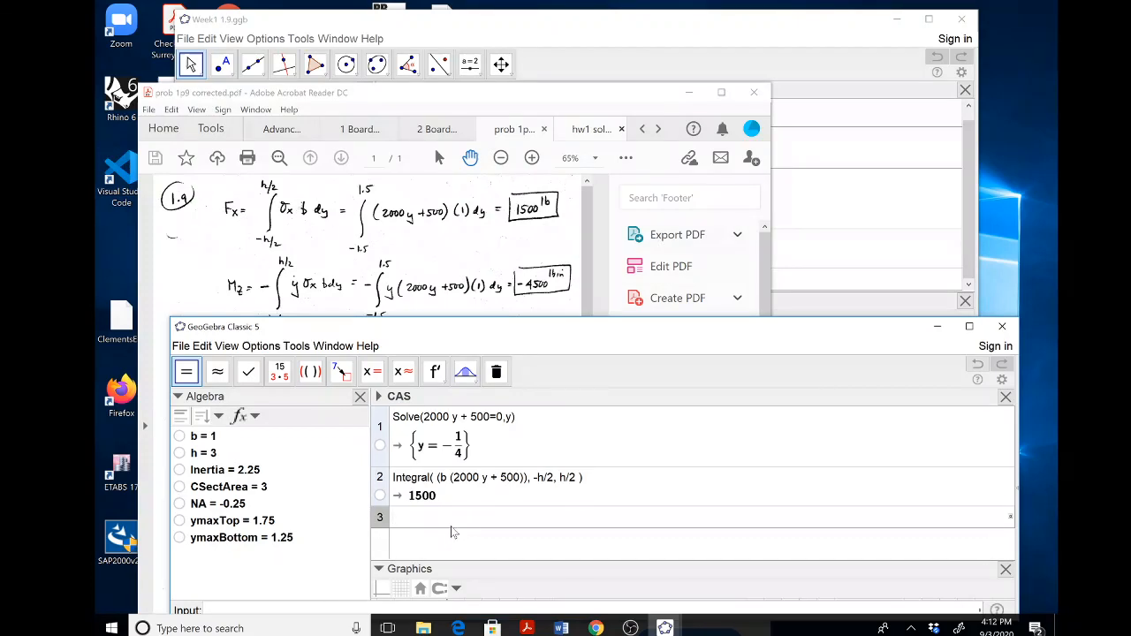
# Compute the net moment in the third CAS row with Integral((-y*(2000 y + 500) b), -h/2,h/2).
pyautogui.write('ntegral(')
pyautogui.press('BackSpace')
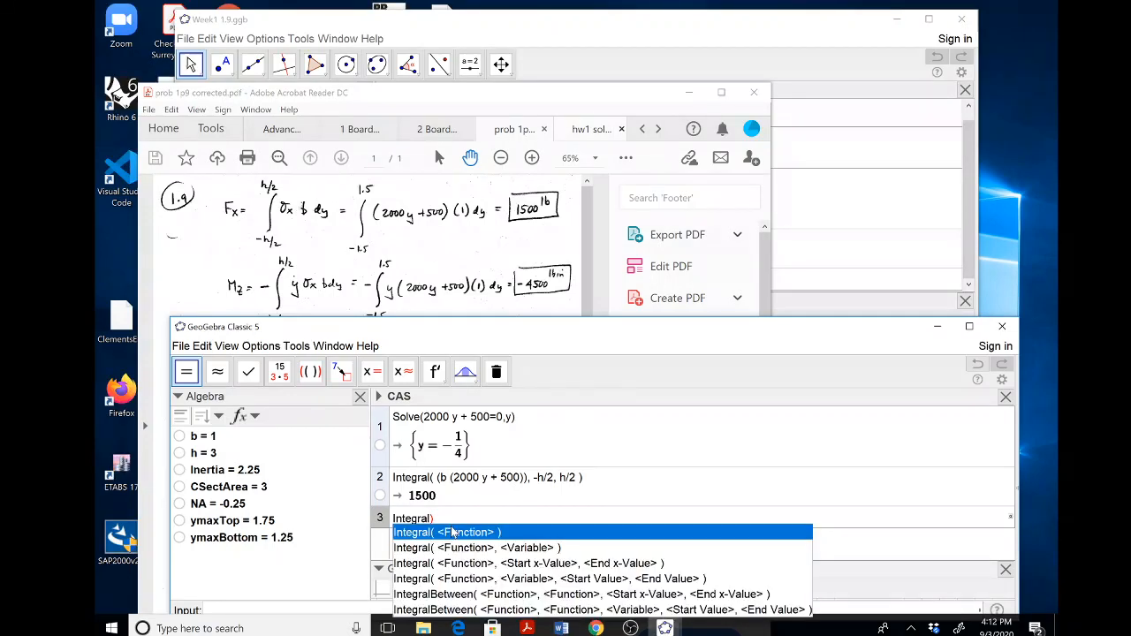
pyautogui.press('Delete')
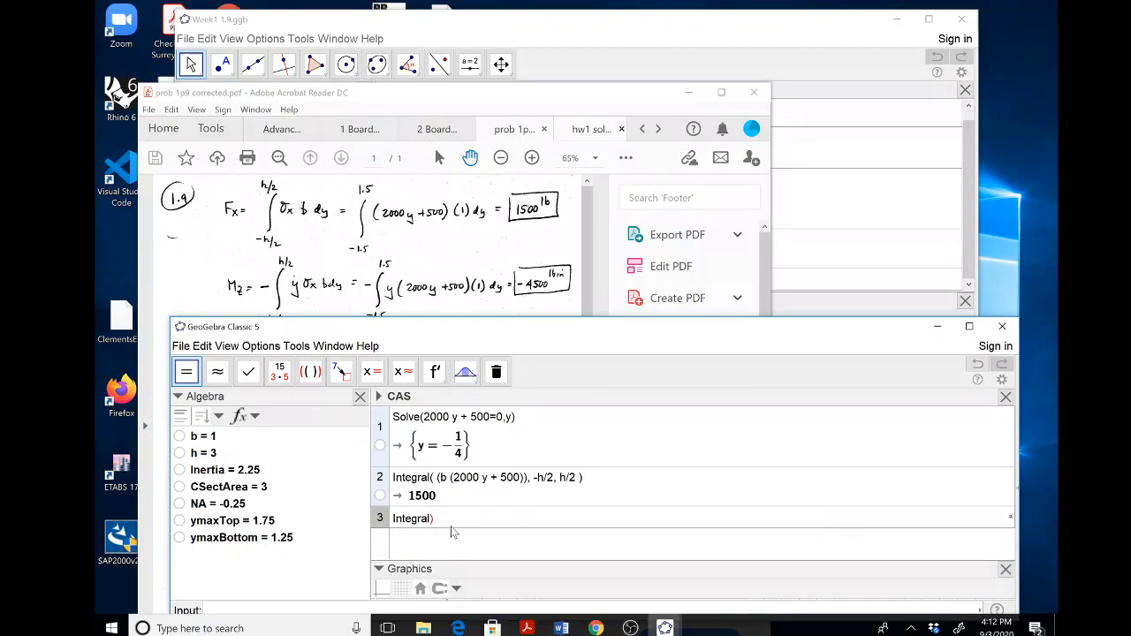
pyautogui.write('(- y*(2000 y + 500) b')
pyautogui.press('BackSpace')
pyautogui.write('(')
pyautogui.write(')')
pyautogui.write(', ')
pyautogui.write('-h/2')
pyautogui.write('/2')
pyautogui.write(',h/2')
pyautogui.press('Return')
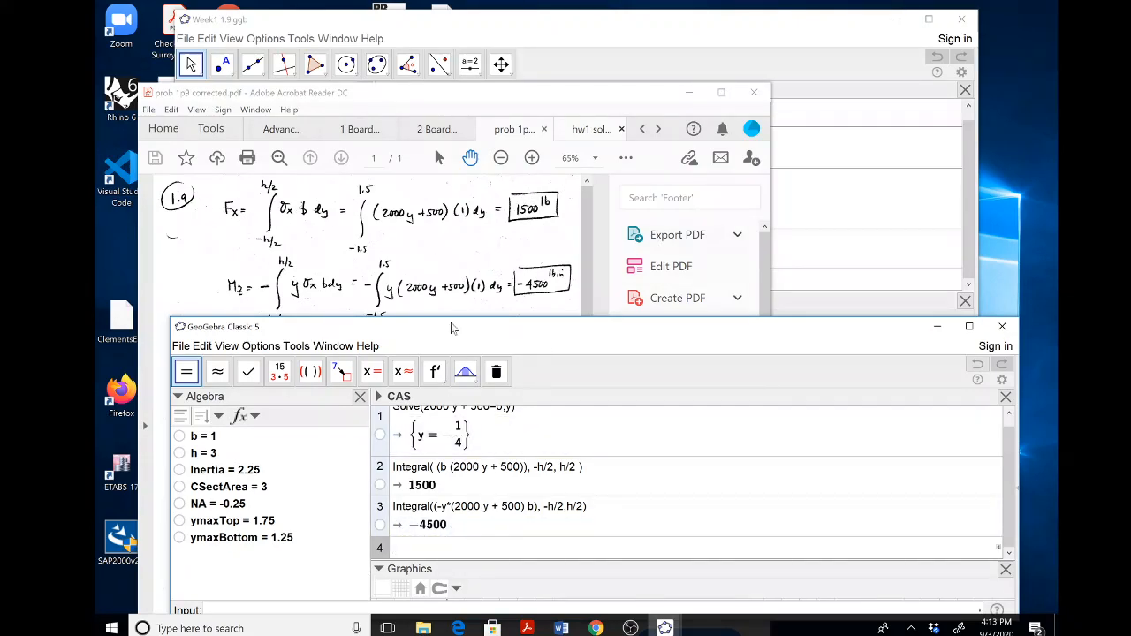
# Move the new GeoGebra window up to reach its input bar, and define Force = 1500.
pyautogui.moveTo(472, 328); pyautogui.dragTo(600, 153)
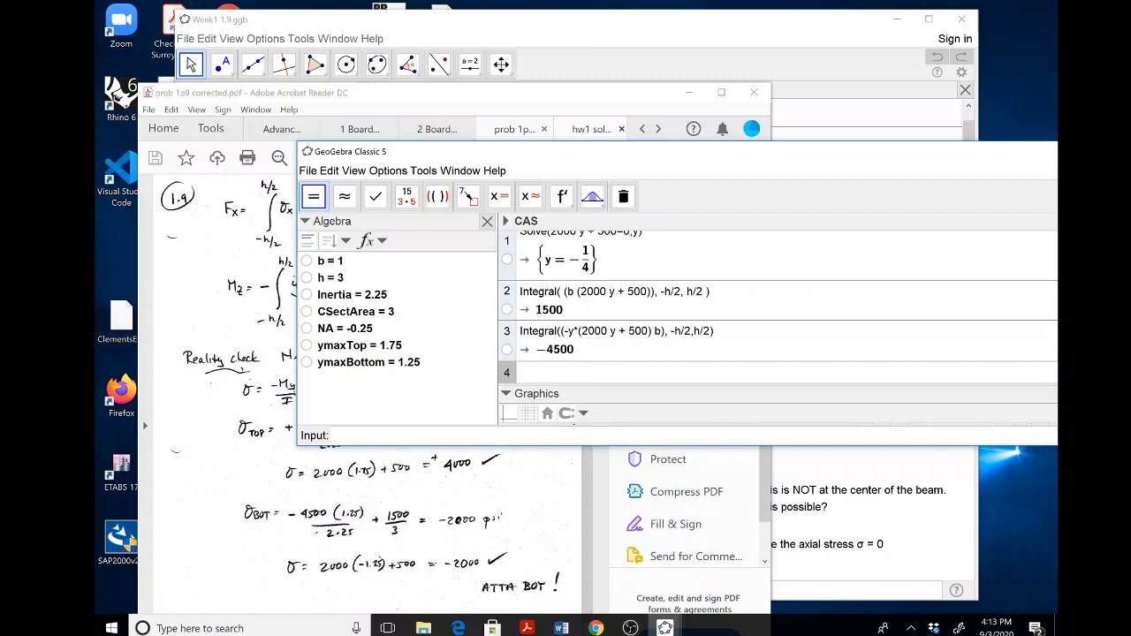
pyautogui.write('Fz')
pyautogui.press('BackSpace')
pyautogui.press('BackSpace')
pyautogui.press('BackSpace')
pyautogui.write('orce = 1500')
pyautogui.press('Return')
# Define the moment as Mz = -4500.
pyautogui.write('Mz =')
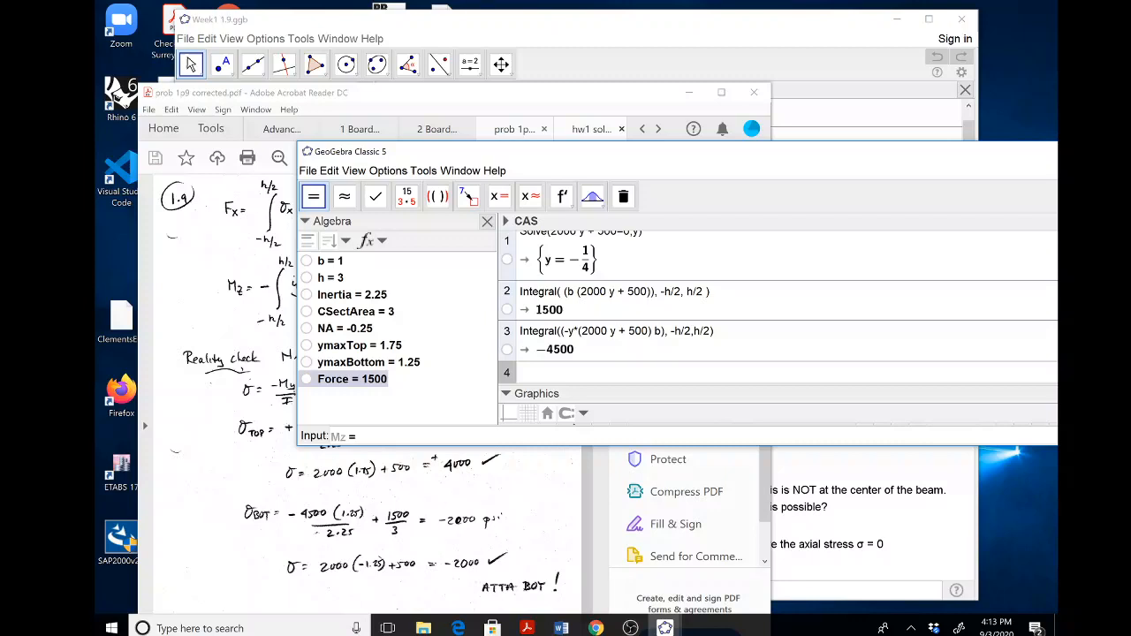
pyautogui.write(' -4500')
pyautogui.press('Return')
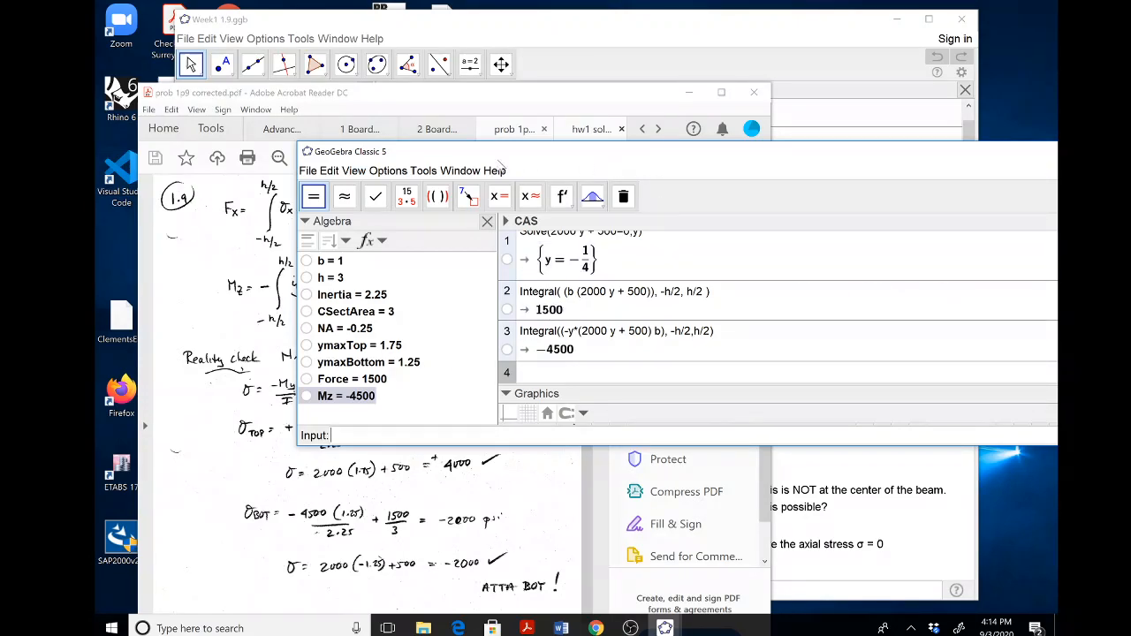
# Minimize the handwritten PDF solution and examine the definition of σTopUndergrad in Week1 1.9.ggb without changing it.
pyautogui.moveTo(542, 165); pyautogui.dragTo(601, 125)
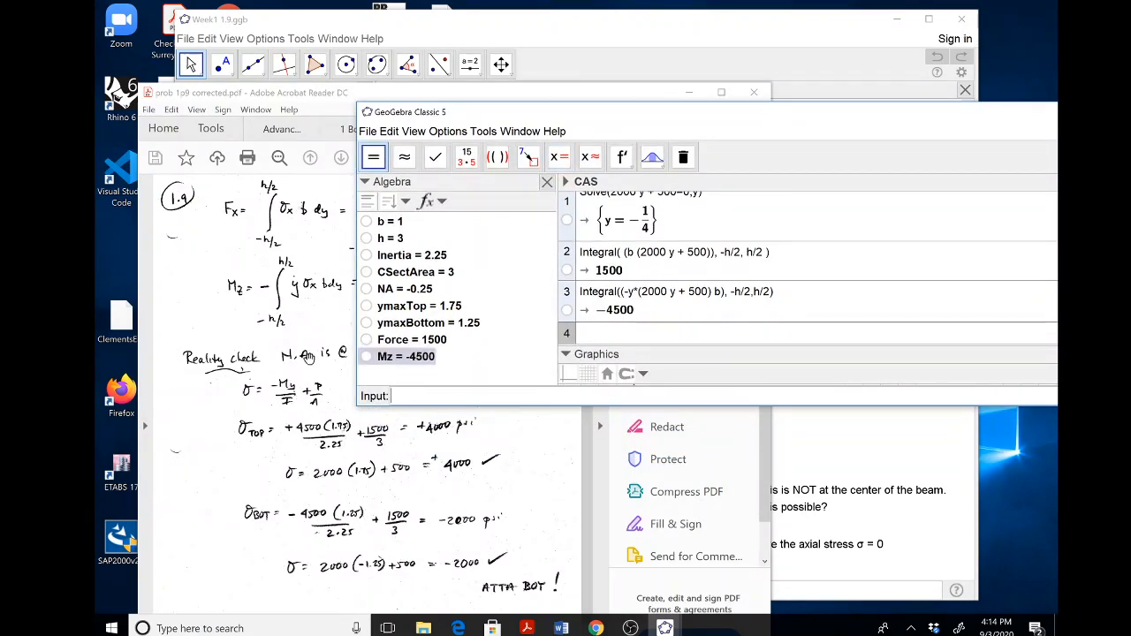
pyautogui.moveTo(623, 113); pyautogui.dragTo(459, 277)
pyautogui.click(688, 92)
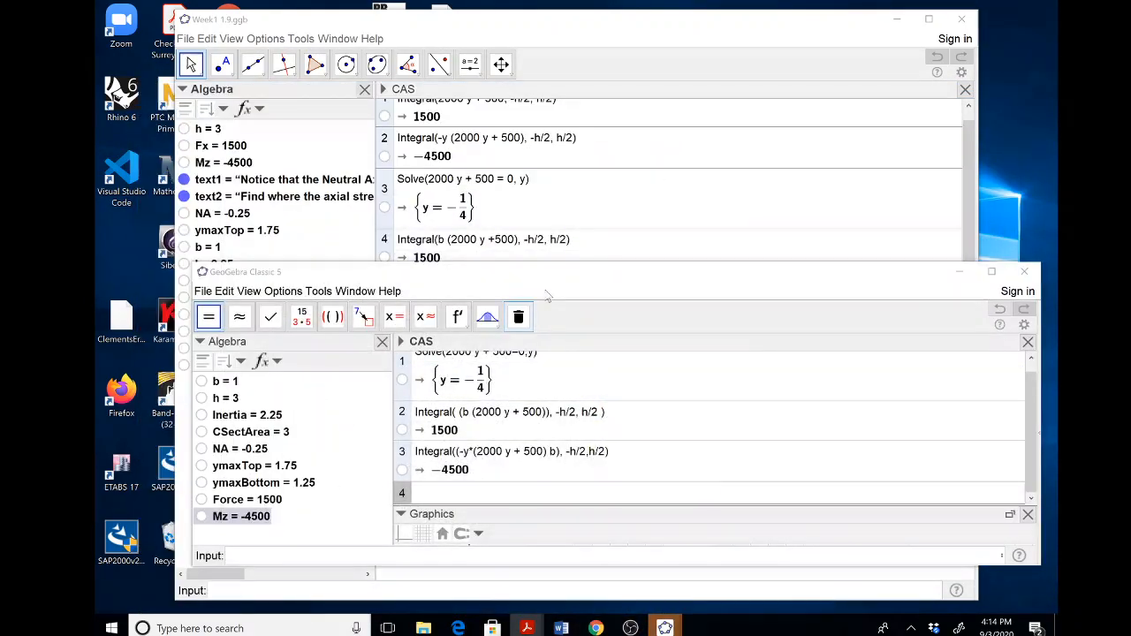
pyautogui.click(550, 29)
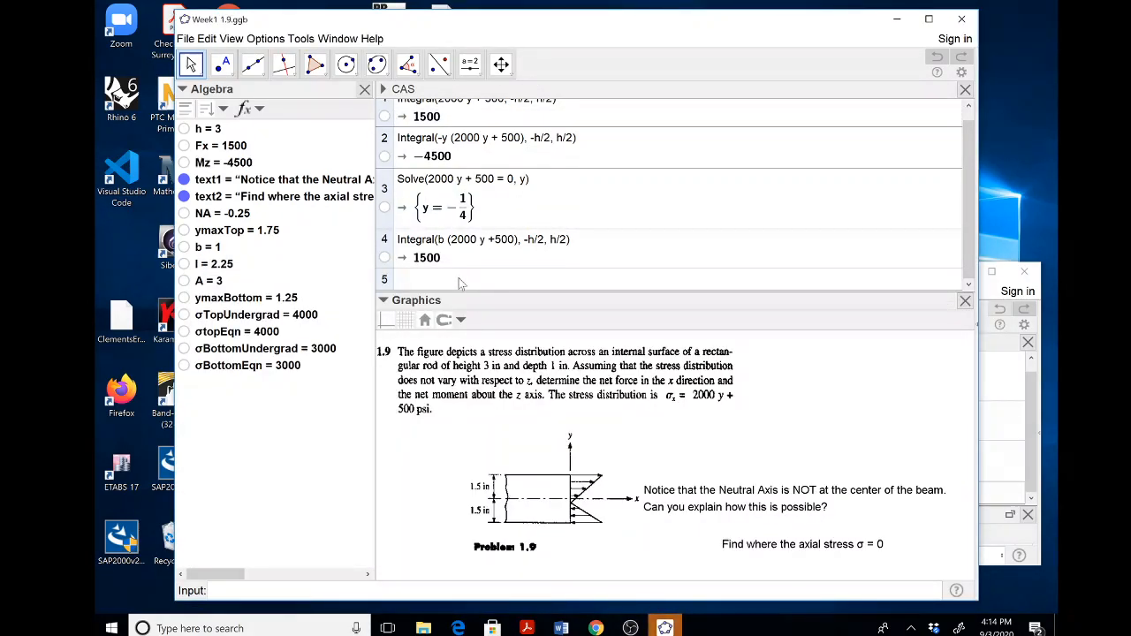
pyautogui.click(227, 322)
pyautogui.doubleClick(227, 323)
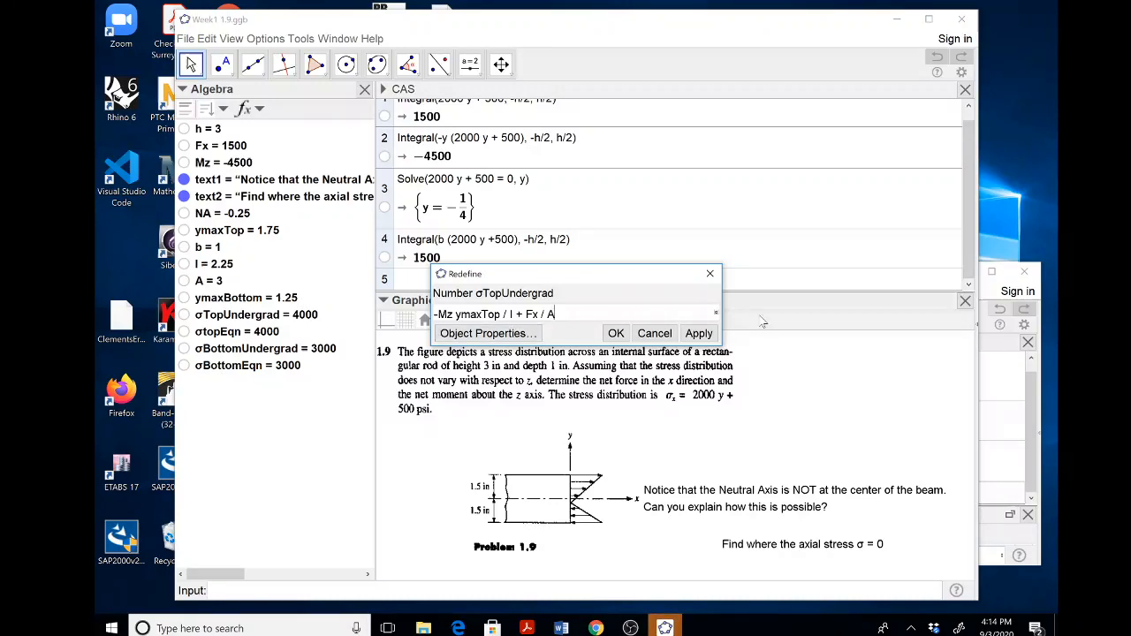
pyautogui.click(655, 333)
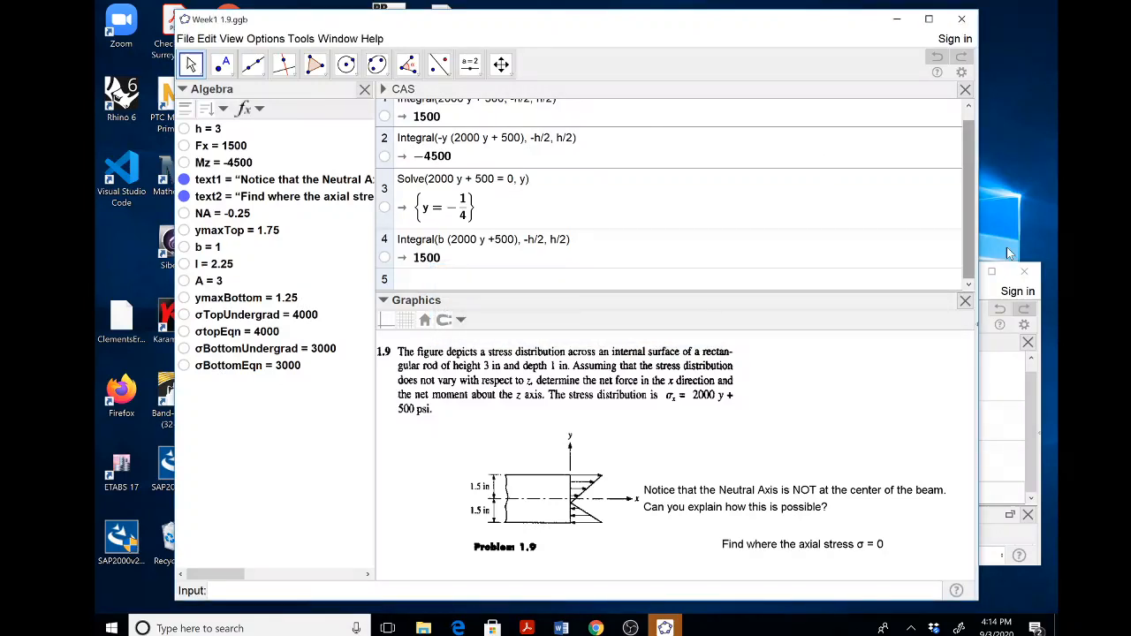
# Return to the new GeoGebra file, close its CAS view, and place its window over the upper part of Week1 1.9.ggb.
pyautogui.click(1000, 377)
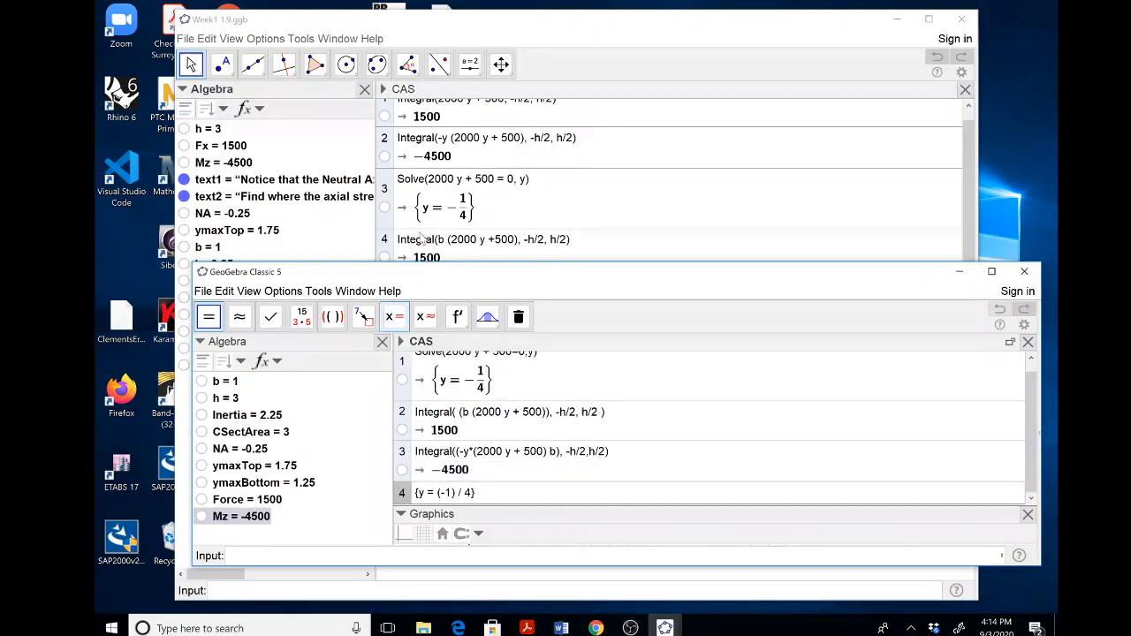
pyautogui.click(1029, 343)
pyautogui.moveTo(555, 274); pyautogui.dragTo(771, 135)
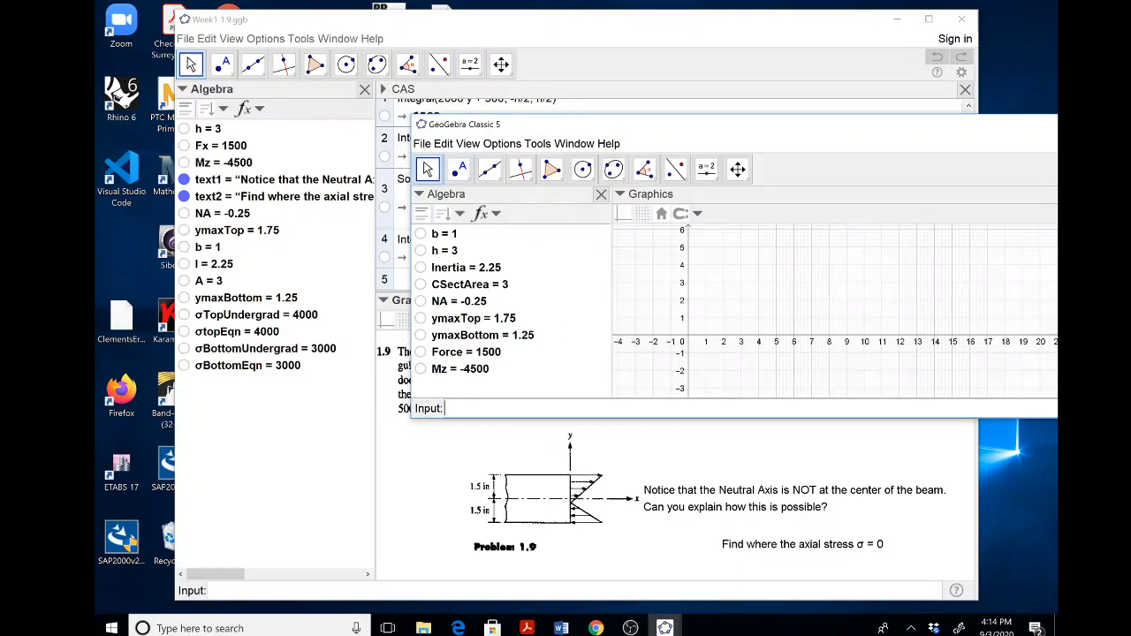
pyautogui.moveTo(880, 131); pyautogui.dragTo(672, 37)
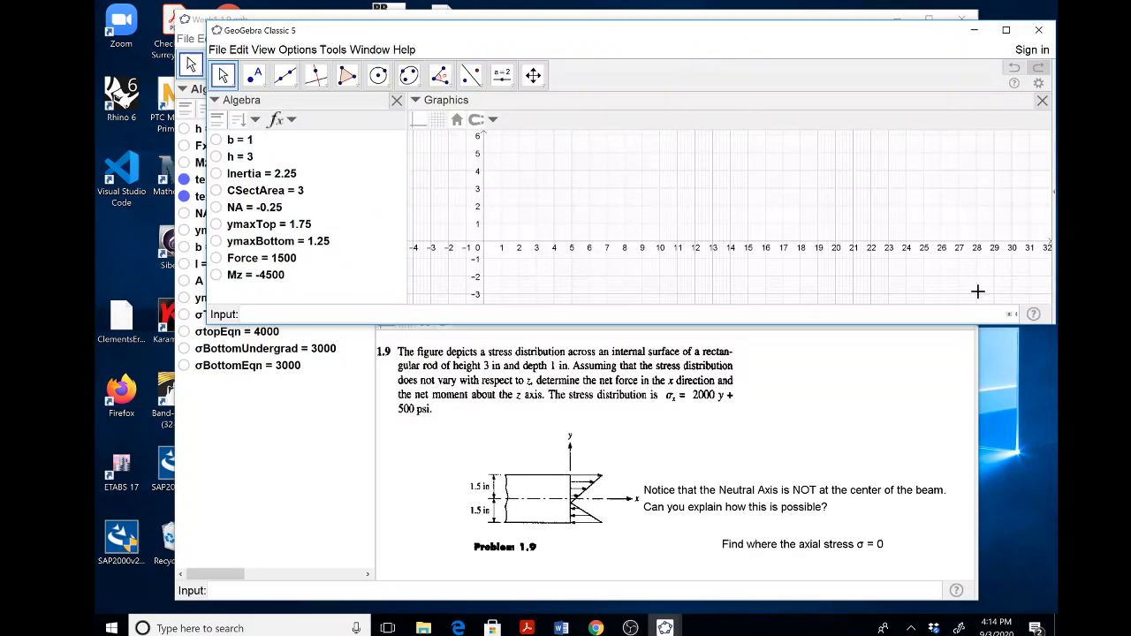
# Define the top stress as σtopUndergrad = -Mz ymaxTop / Inertia + Force/CSectArea.
pyautogui.click(1013, 320)
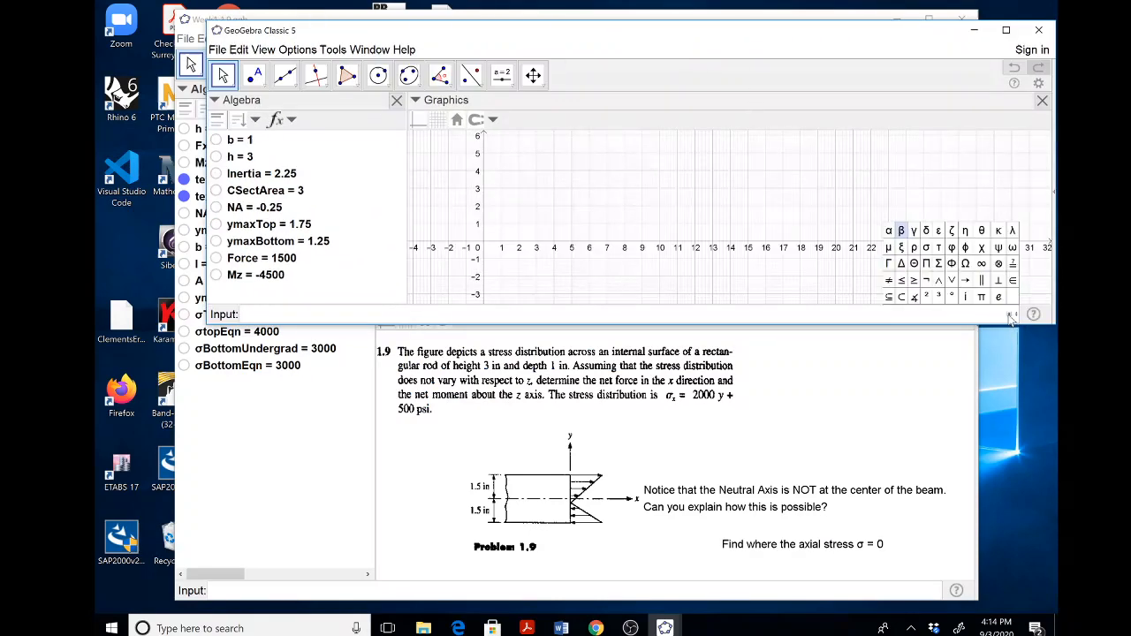
pyautogui.click(927, 247)
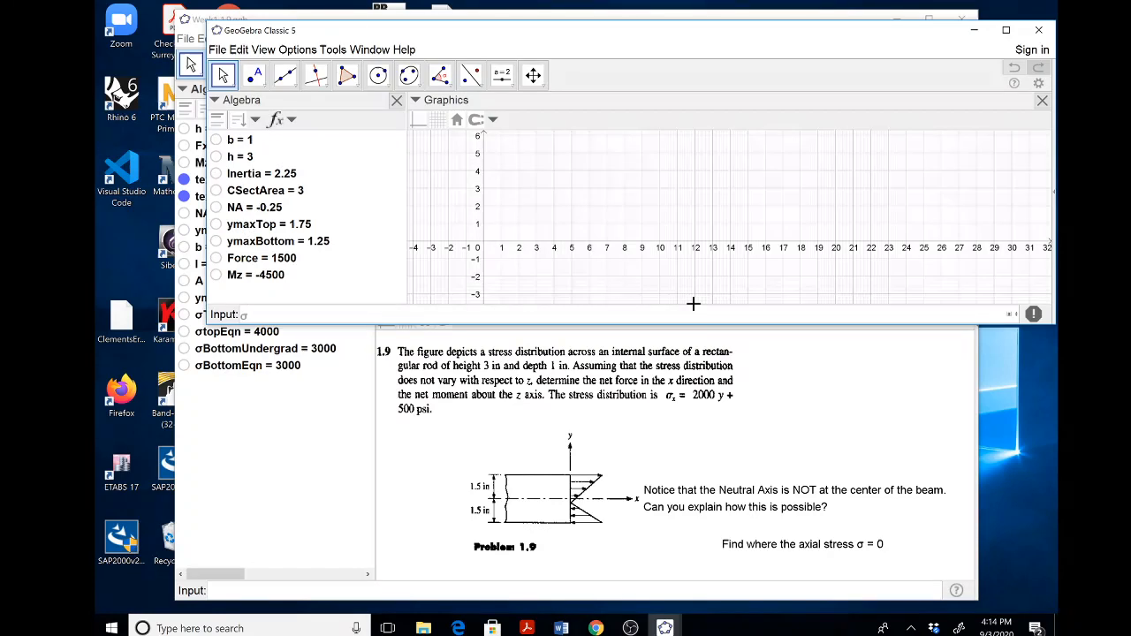
pyautogui.write('topUndergrad =')
pyautogui.moveTo(495, 25); pyautogui.dragTo(509, 68)
pyautogui.write('-Mz')
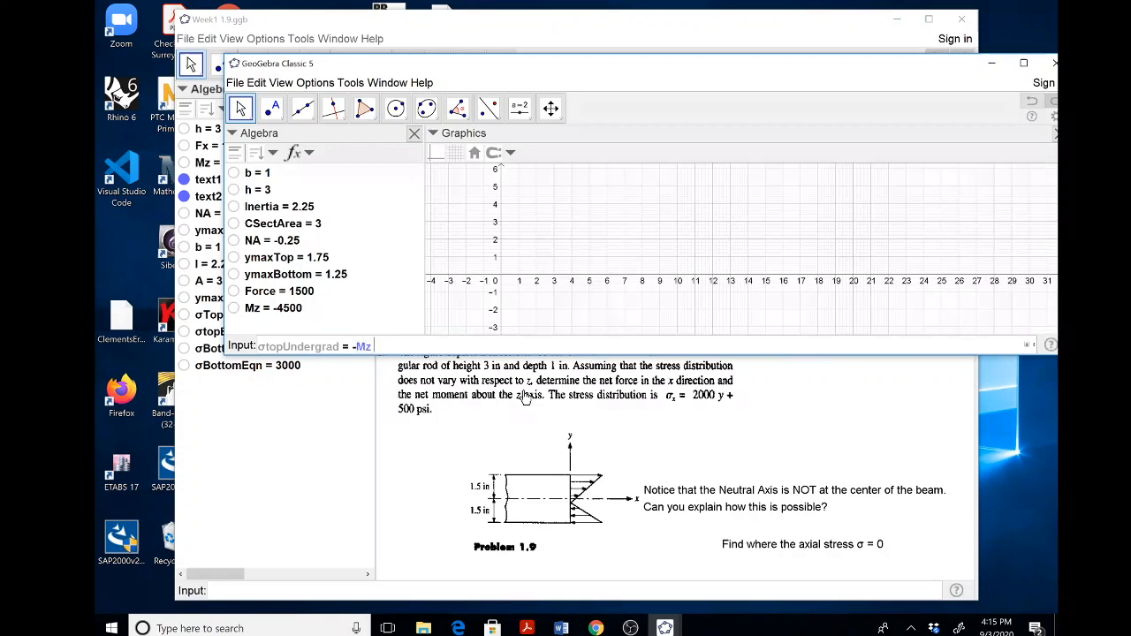
pyautogui.write(' ymaxTop / ')
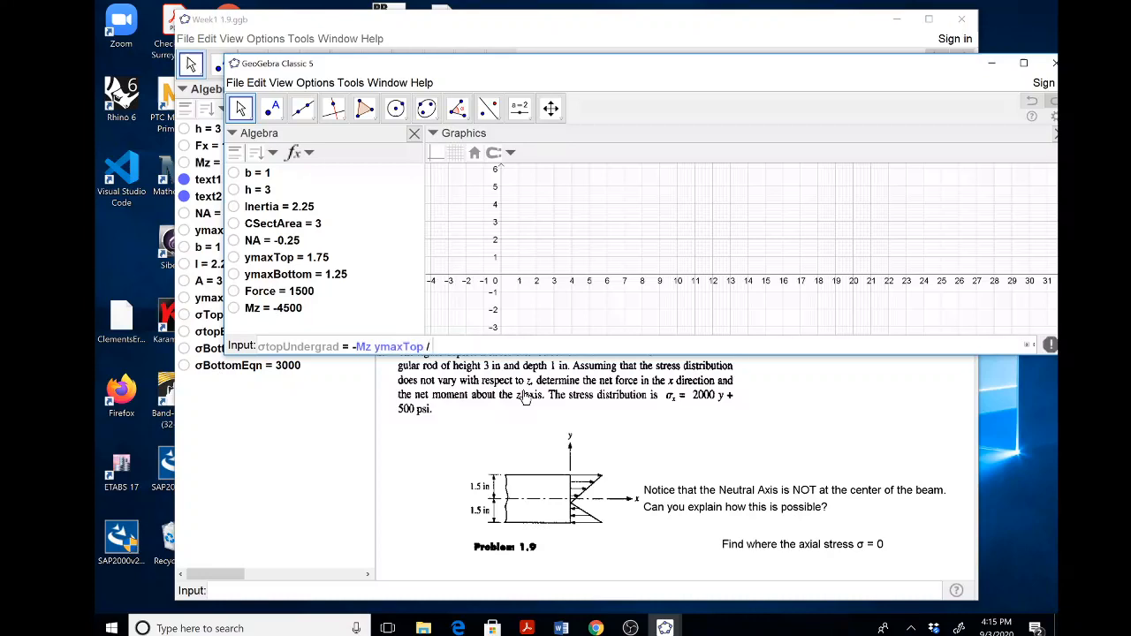
pyautogui.write('Inertia + Force/CSectArea')
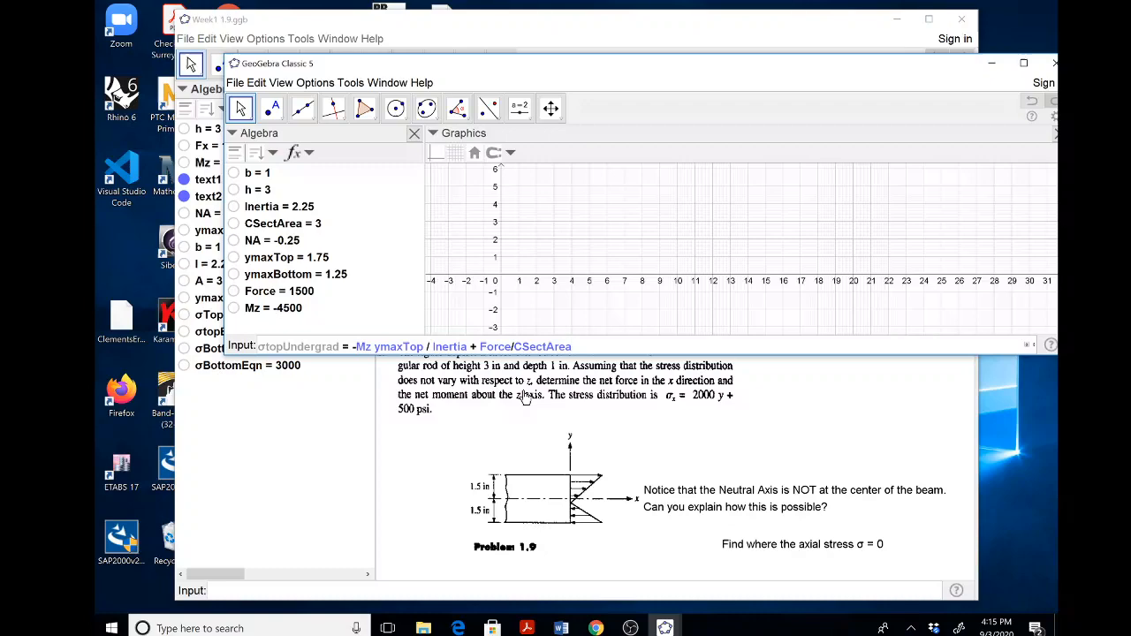
pyautogui.press('Return')
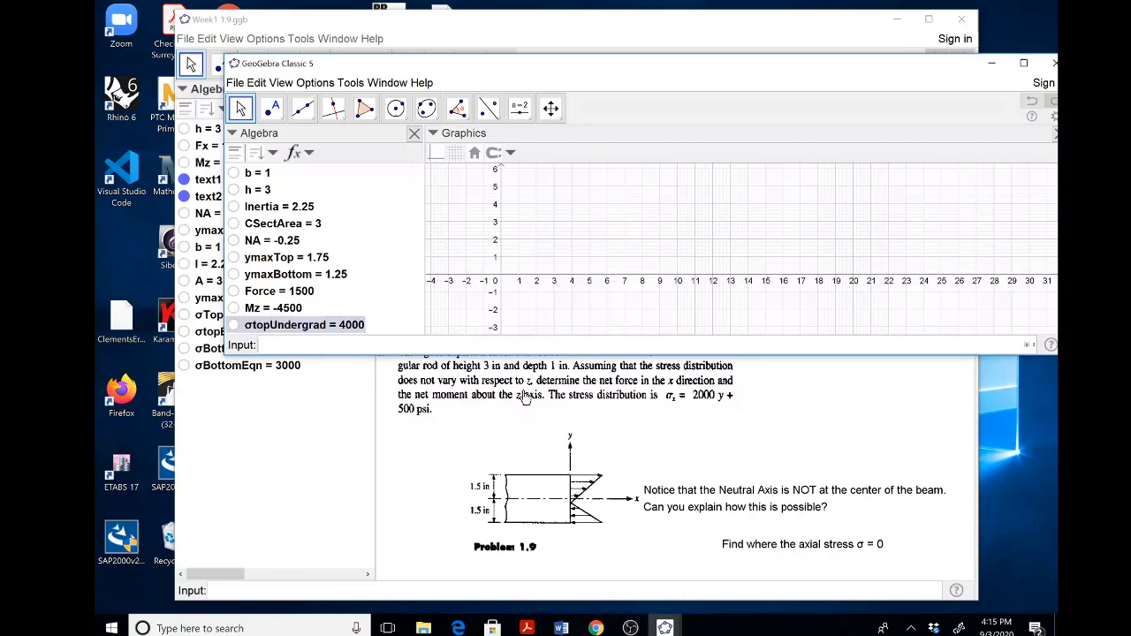
# Define σtopEqn by evaluating the given stress distribution 2000 y + 500 at ymaxTop.
pyautogui.moveTo(495, 72); pyautogui.dragTo(532, 62)
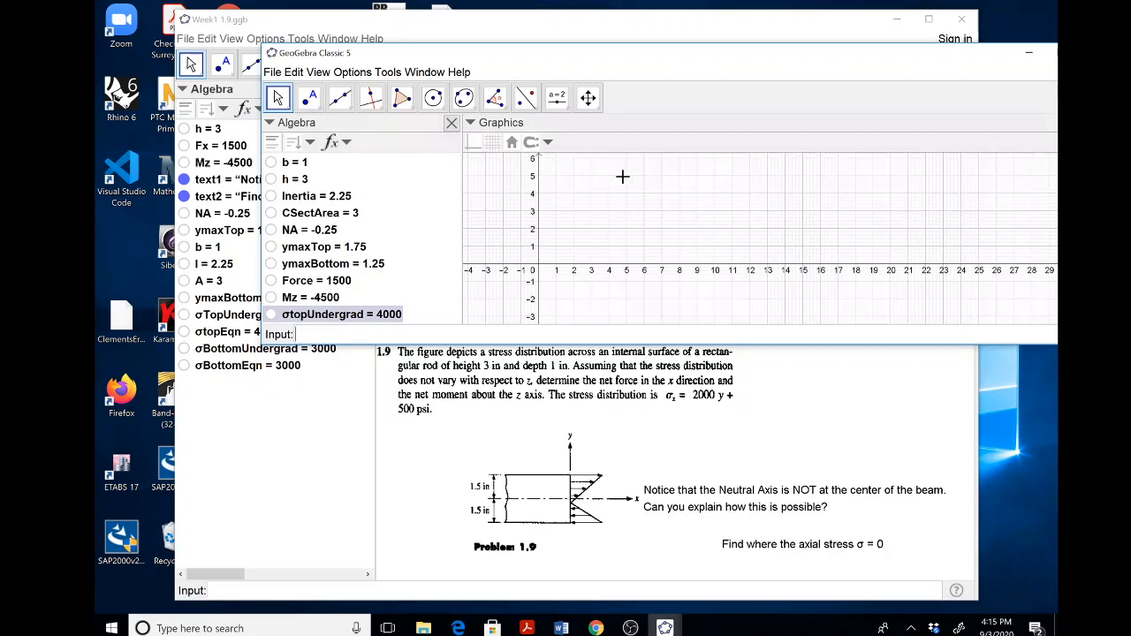
pyautogui.moveTo(683, 65); pyautogui.dragTo(613, 50)
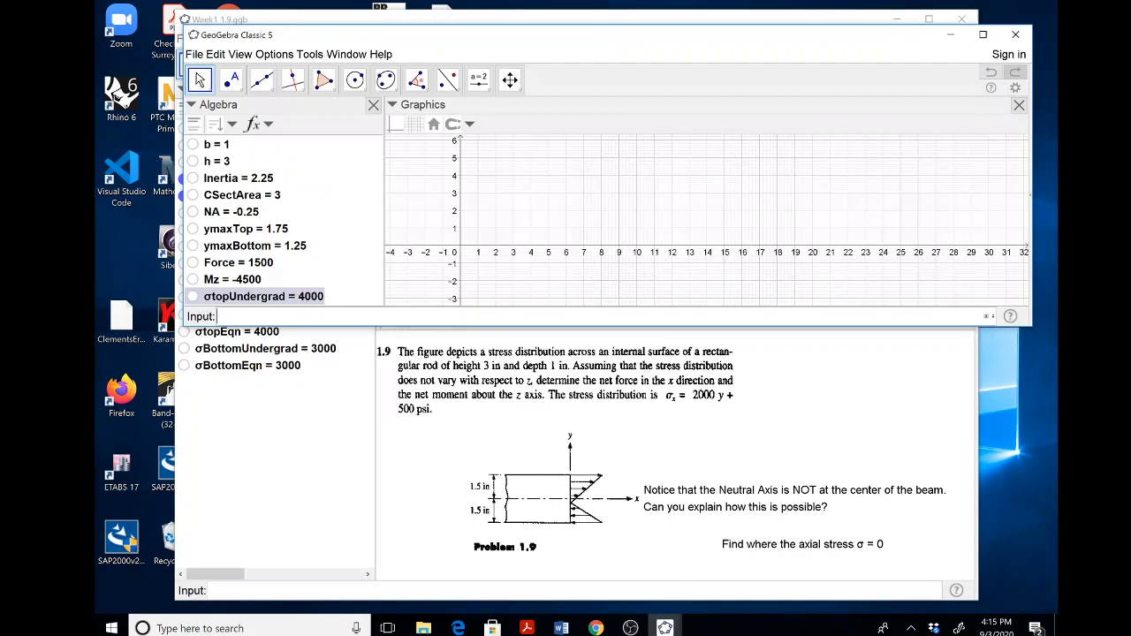
pyautogui.click(990, 318)
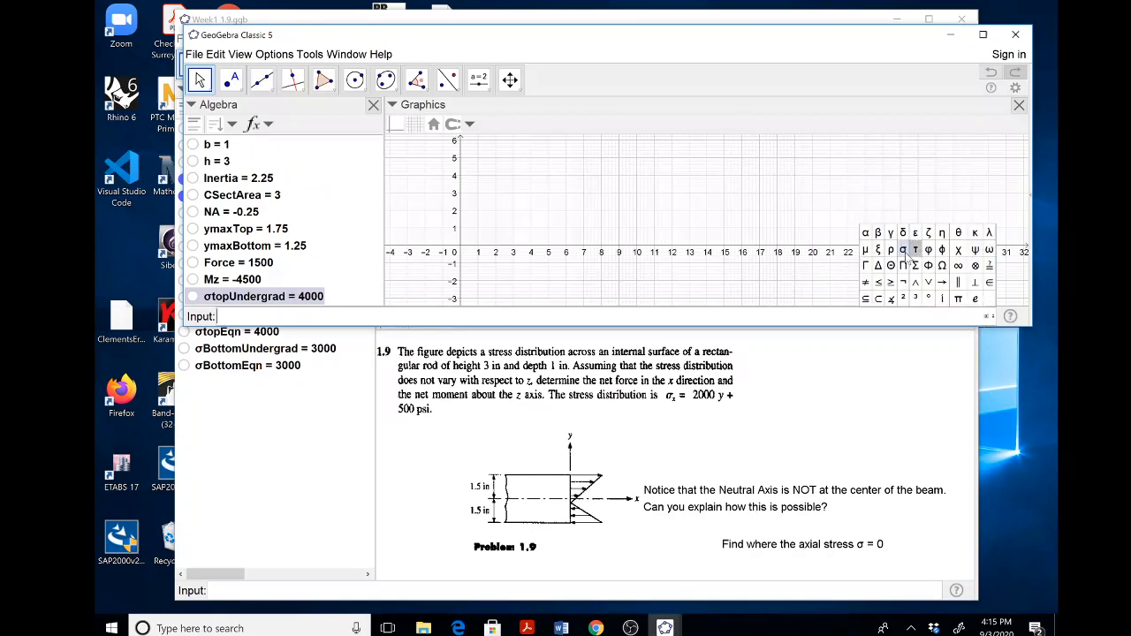
pyautogui.click(909, 258)
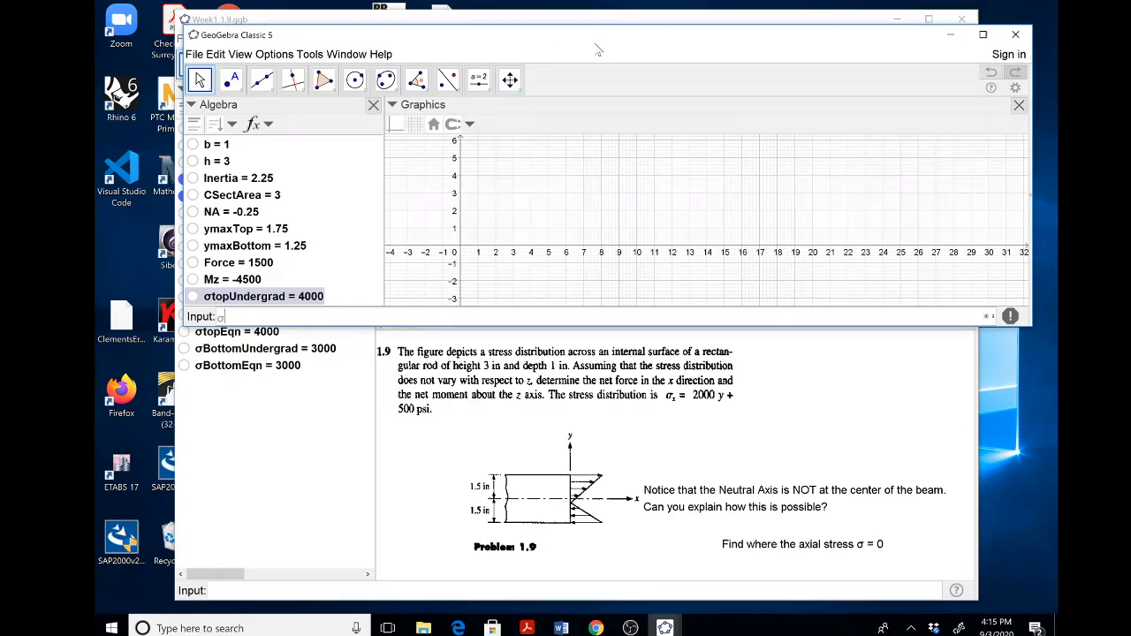
pyautogui.moveTo(597, 51); pyautogui.dragTo(655, 55)
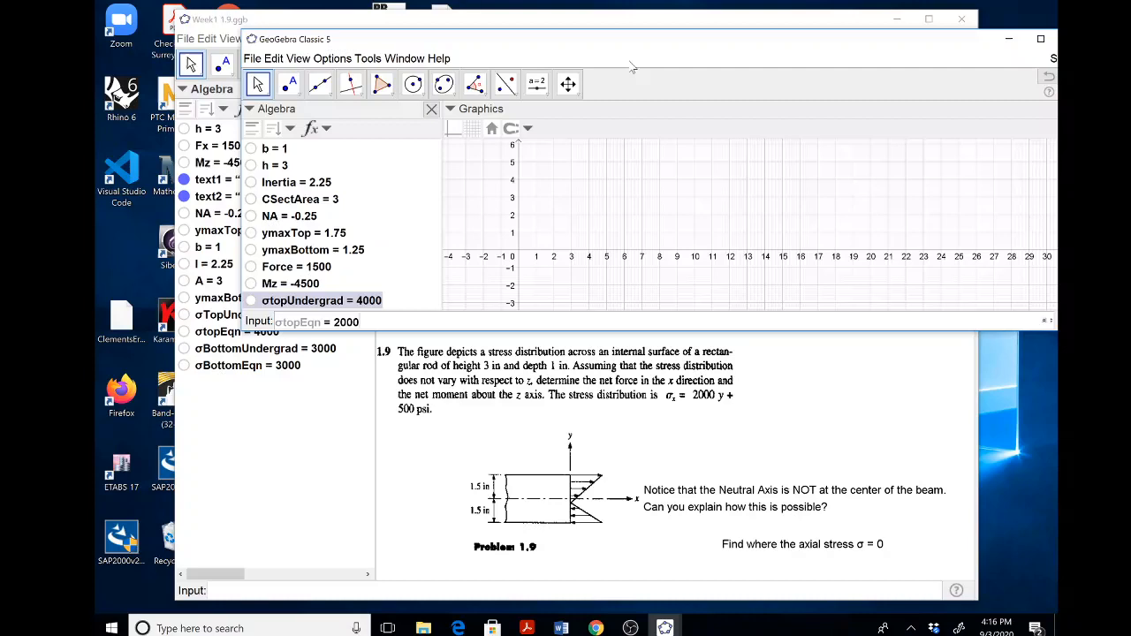
pyautogui.write('ymaxTop + 500')
pyautogui.press('Return')
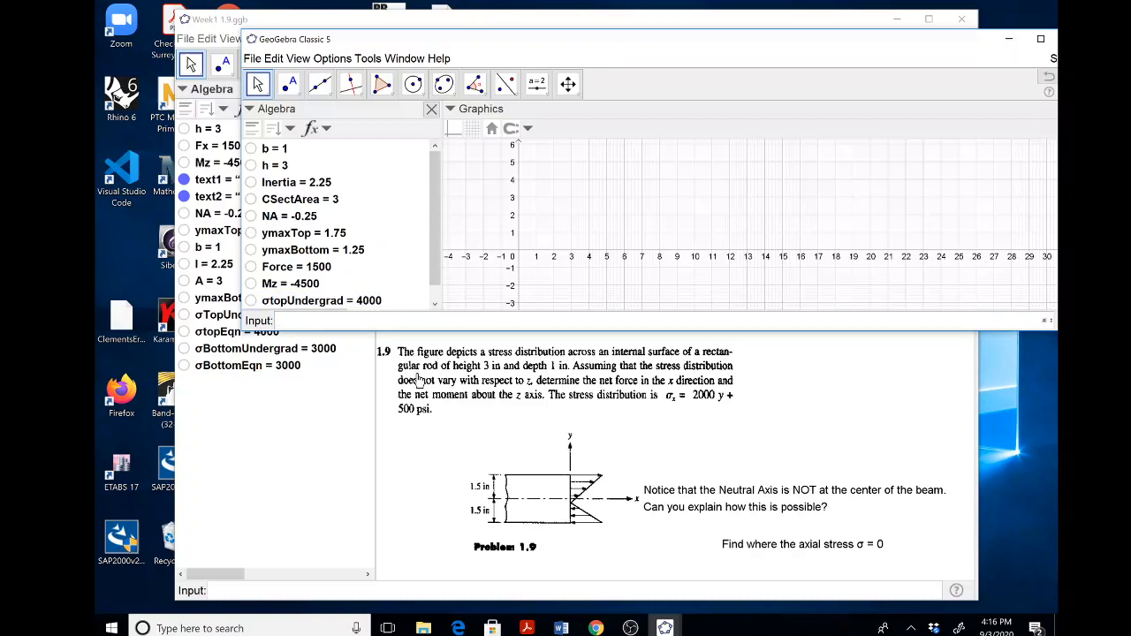
pyautogui.scroll(-1, 439, 281)
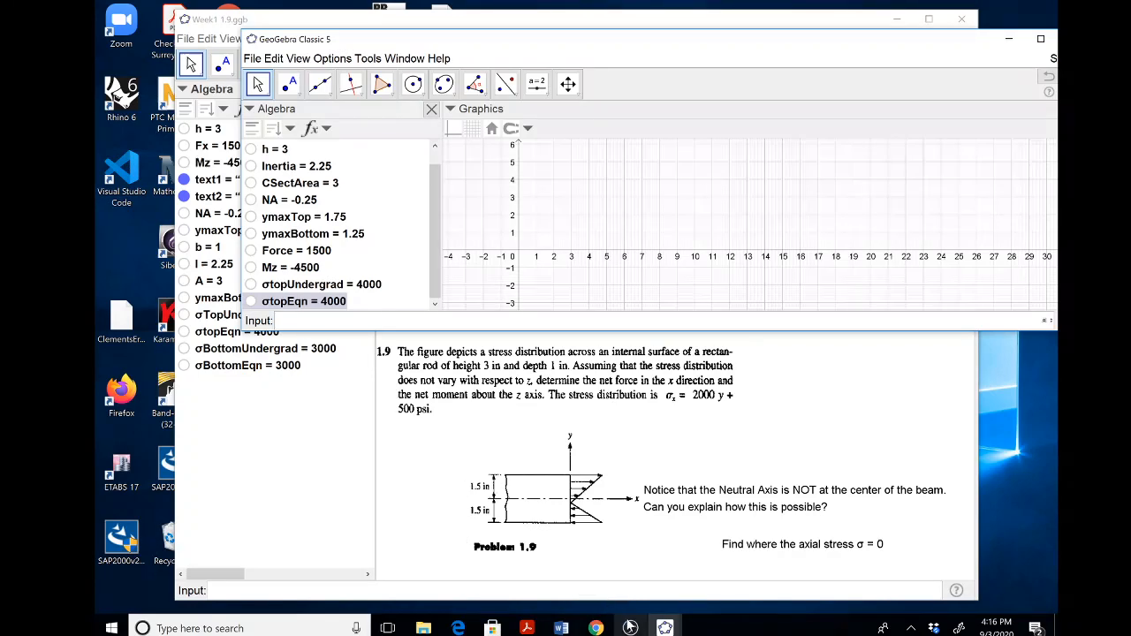
# Minimize the new GeoGebra window to return to the Week1 1.9.ggb worksheet, and switch to OBS.
pyautogui.click(630, 627)
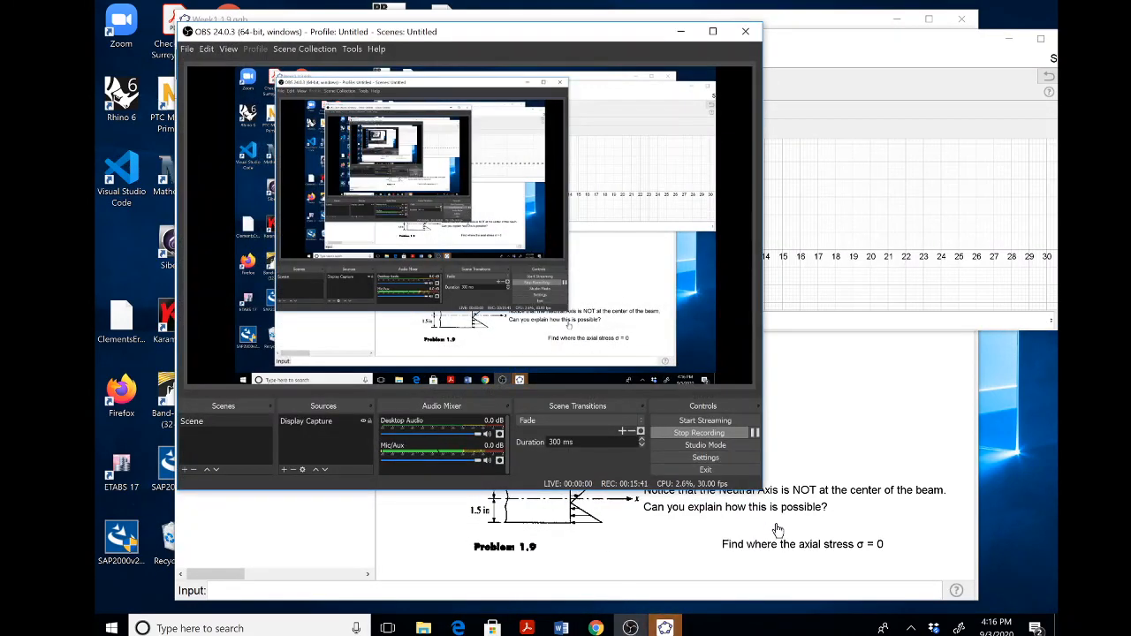
pyautogui.click(681, 31)
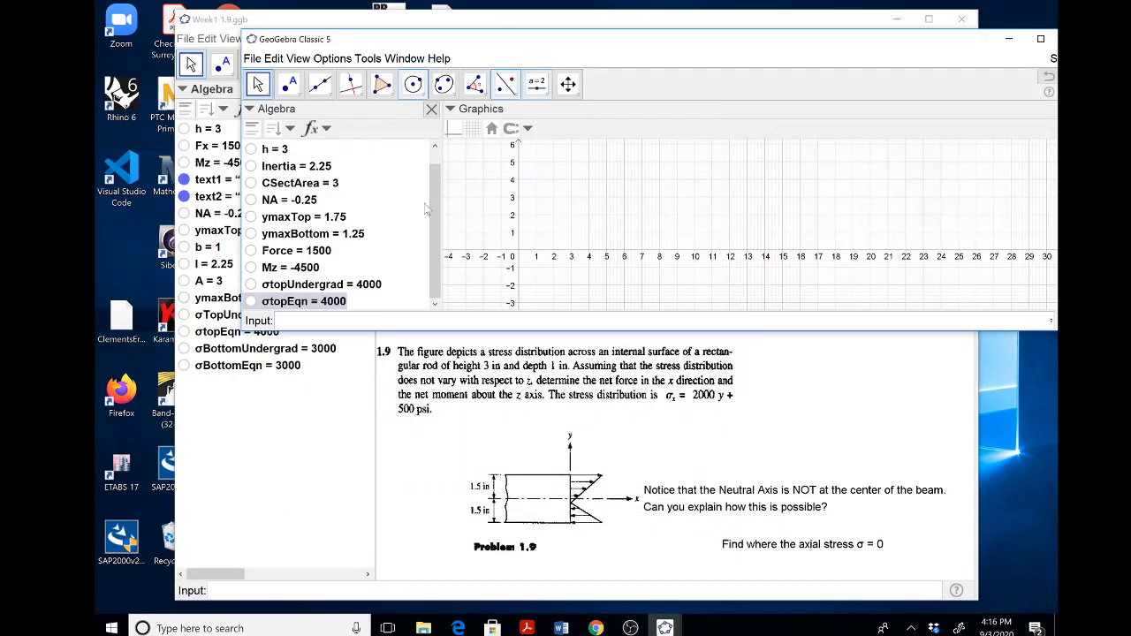
pyautogui.click(298, 58)
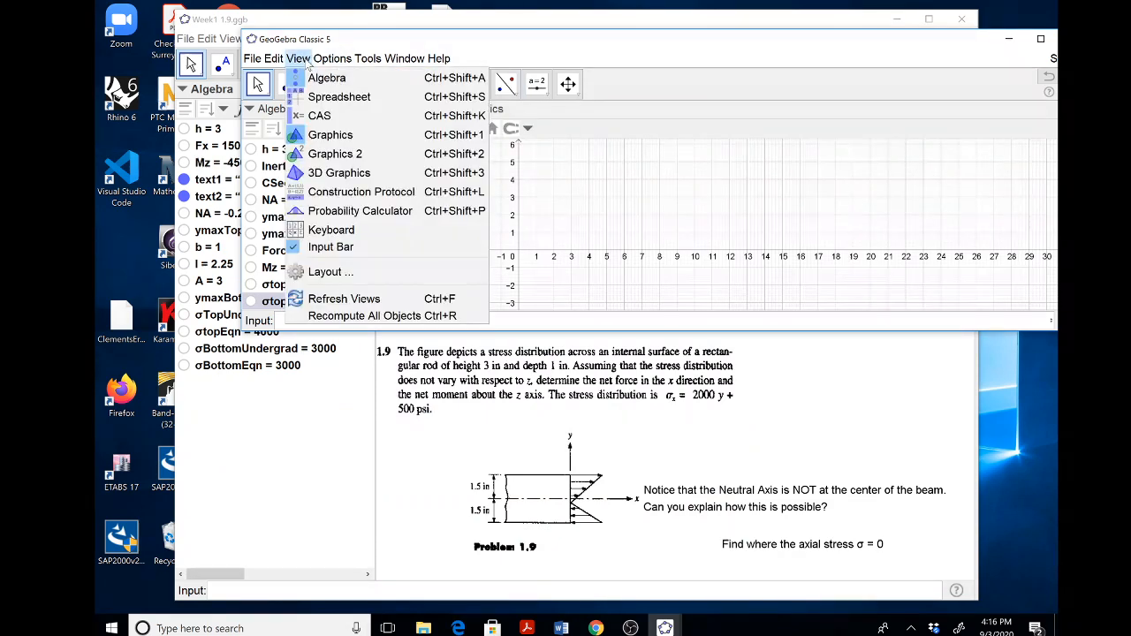
pyautogui.click(1009, 39)
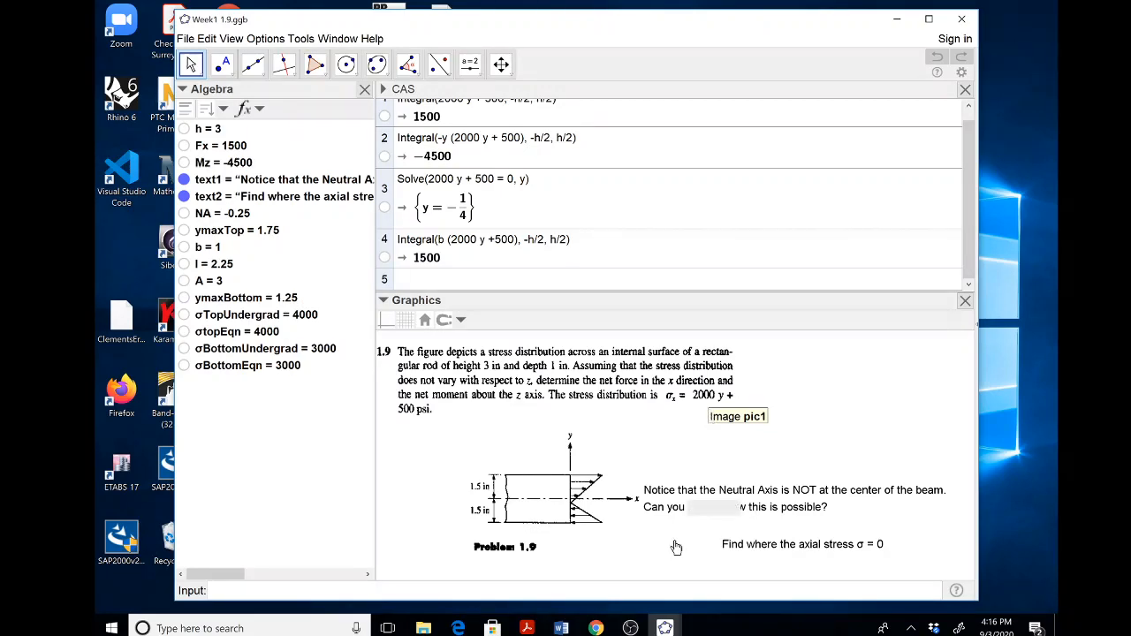
pyautogui.click(630, 629)
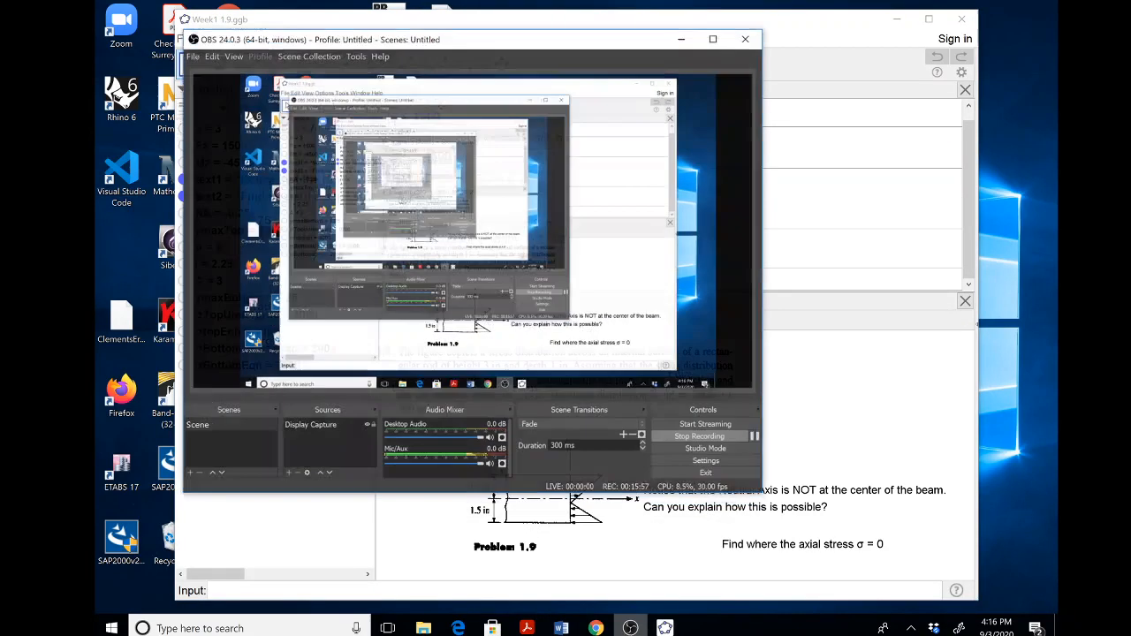